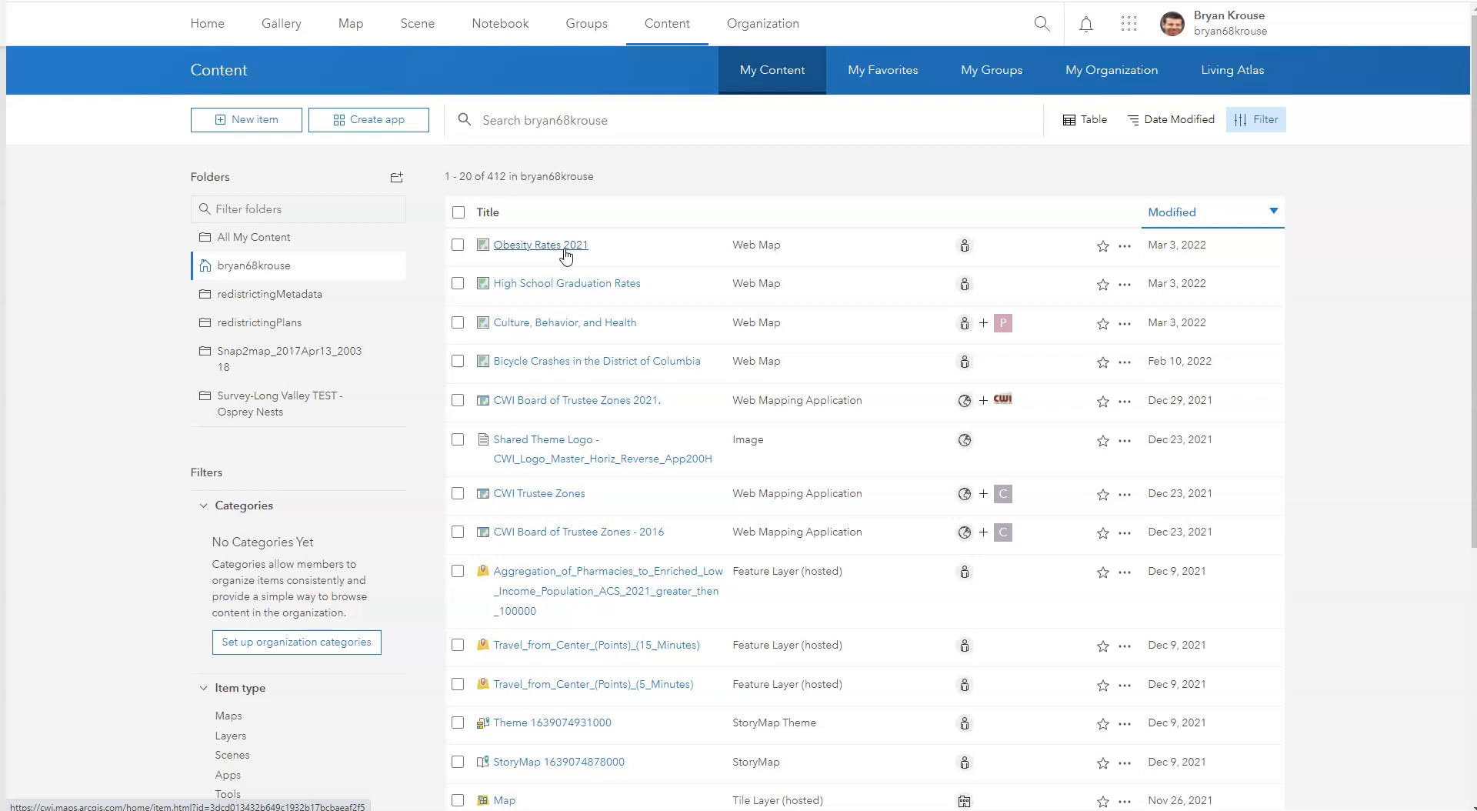
Open the Obesity Rates 2021 web map item and create a StoryMaps story from it.
left_click(567, 252)
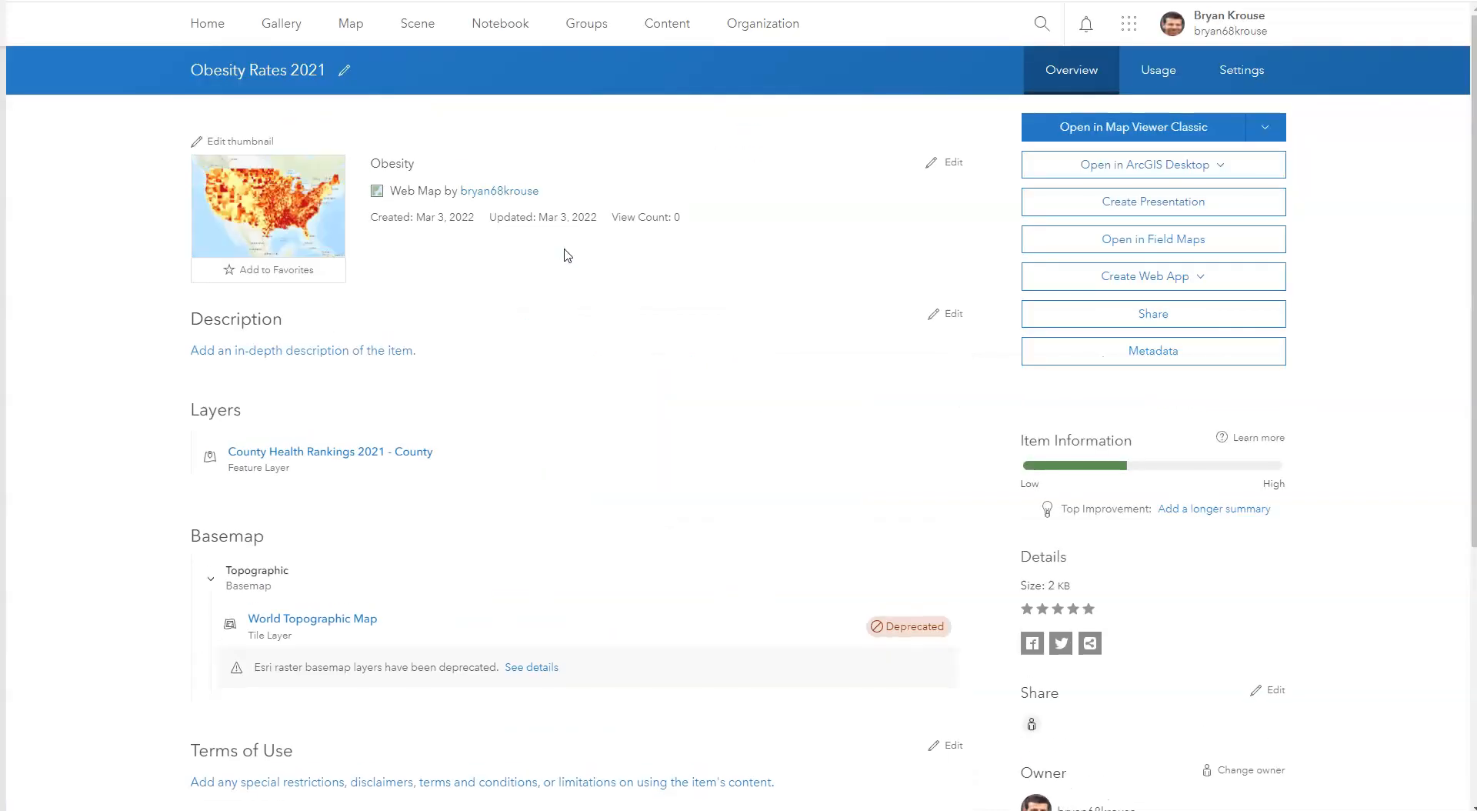
left_click(1198, 278)
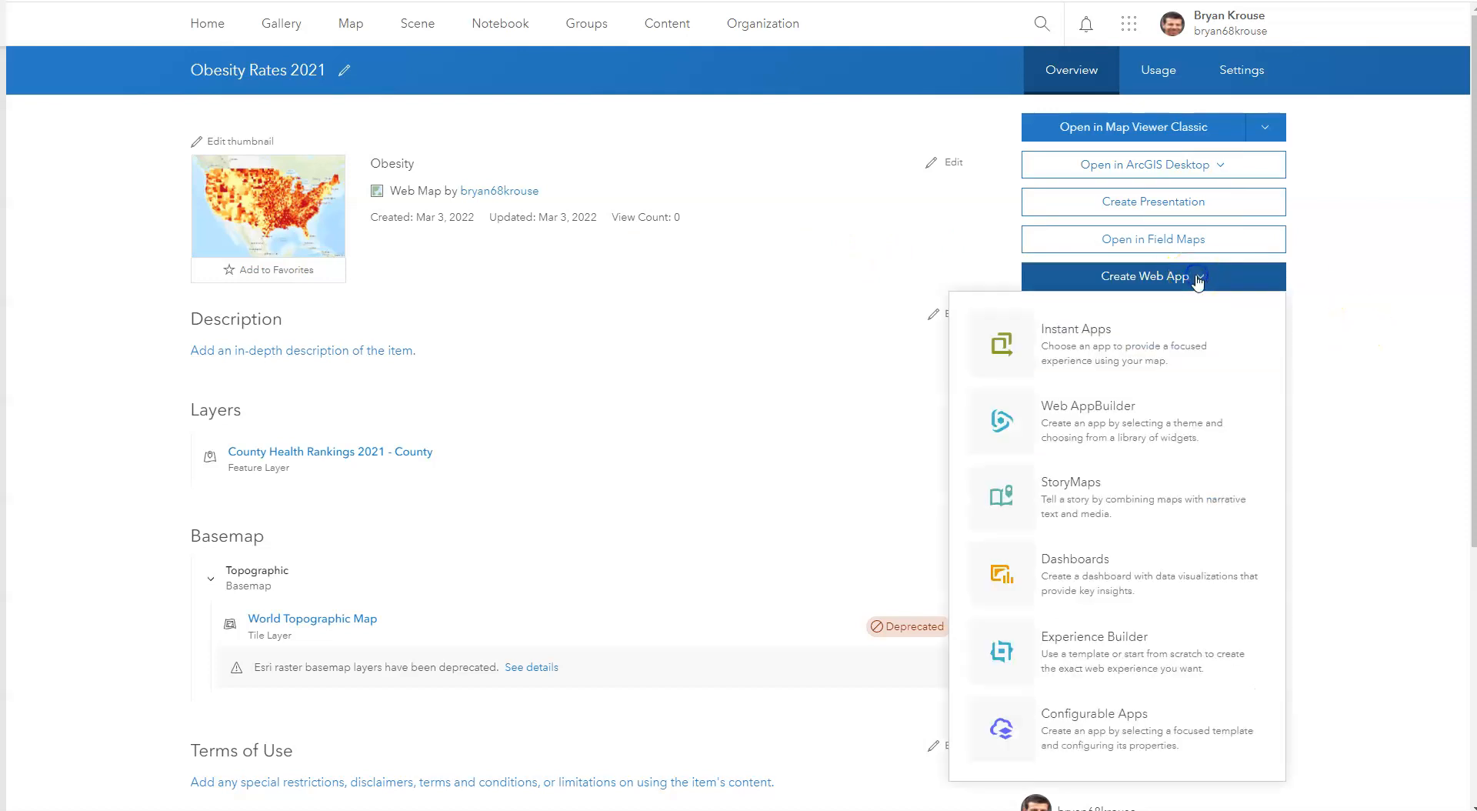
left_click(1083, 500)
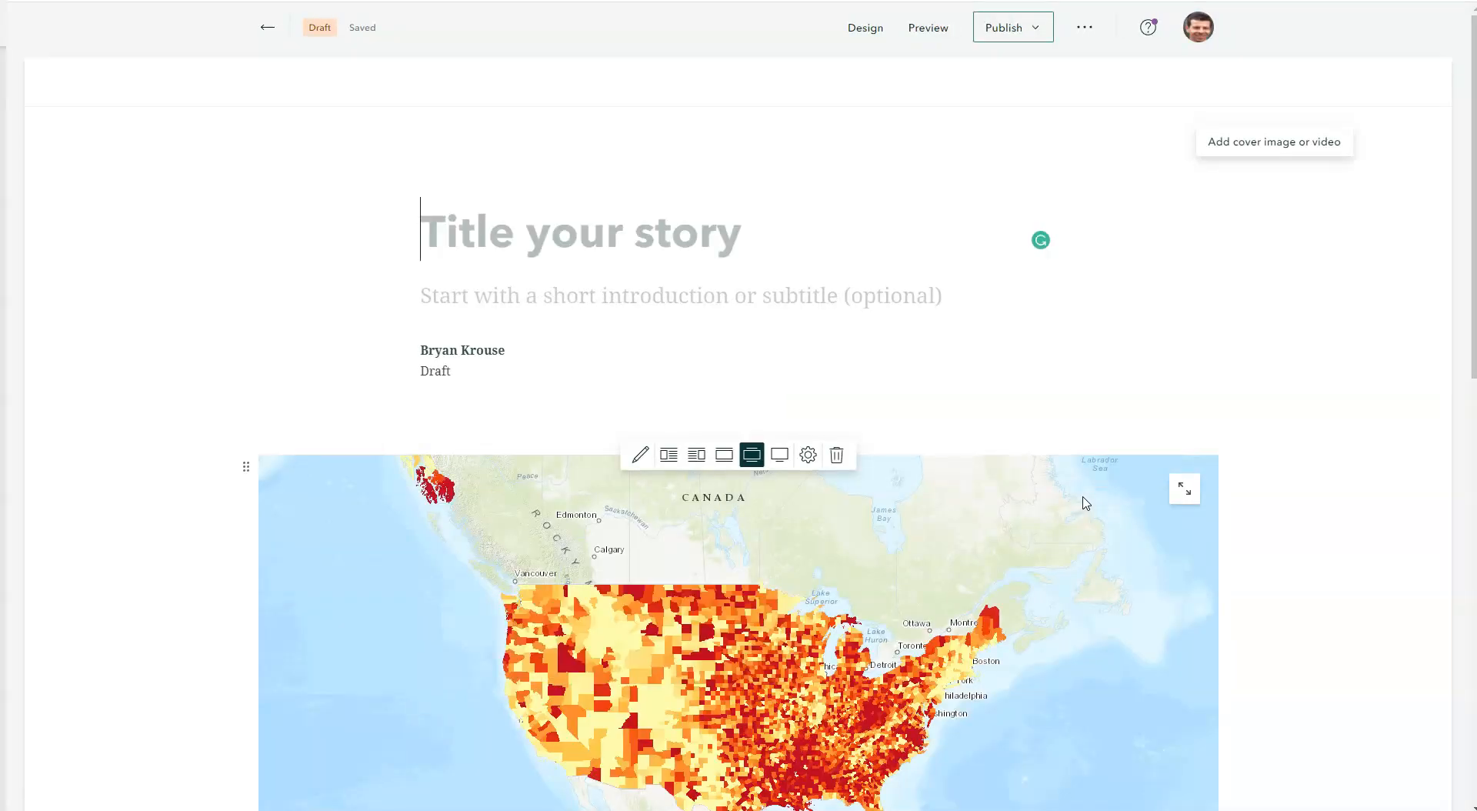
Title the story "Obesity Rates and correlations".
left_click(421, 224)
left_click(601, 233)
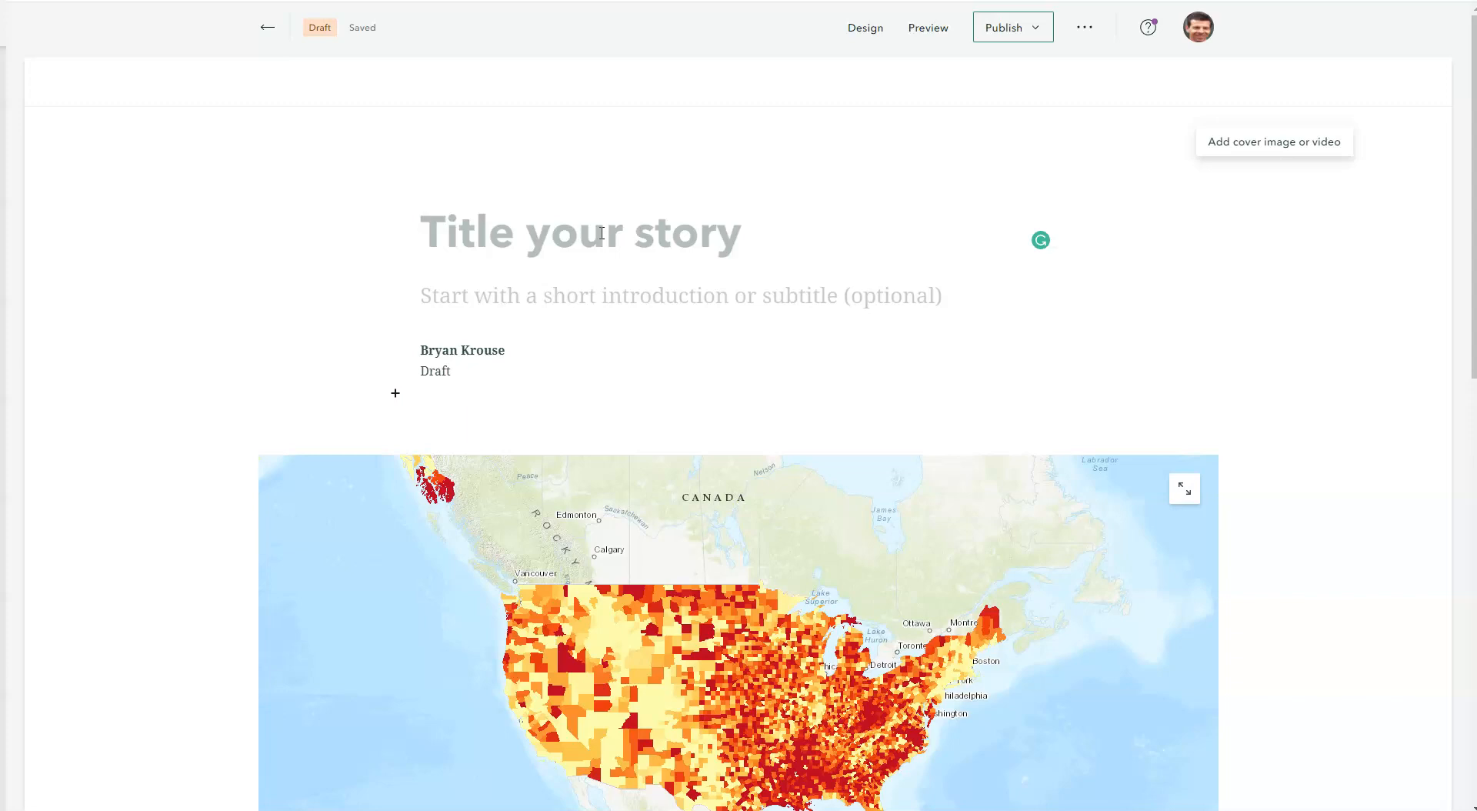
type("Obesi")
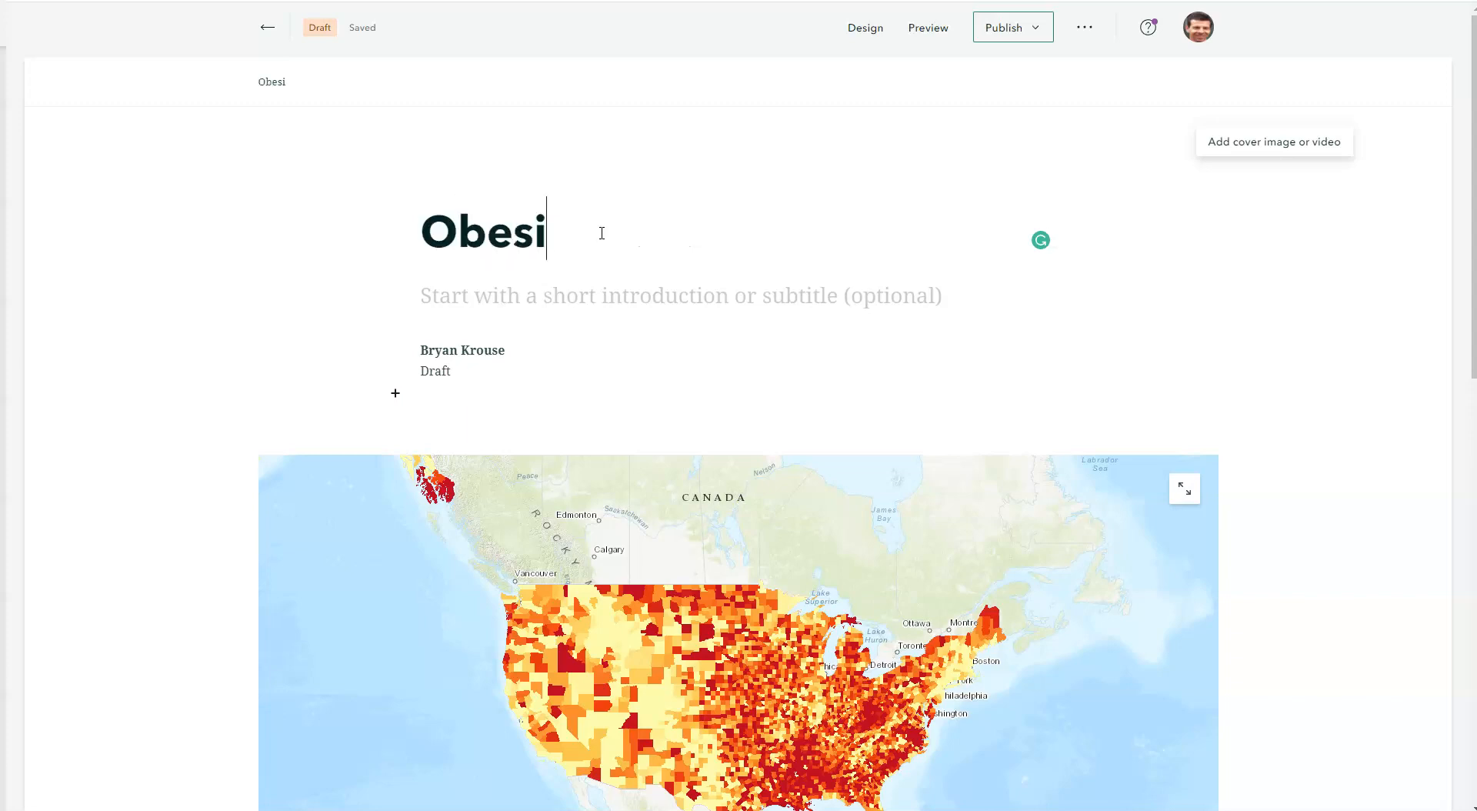
type("ty Rates and")
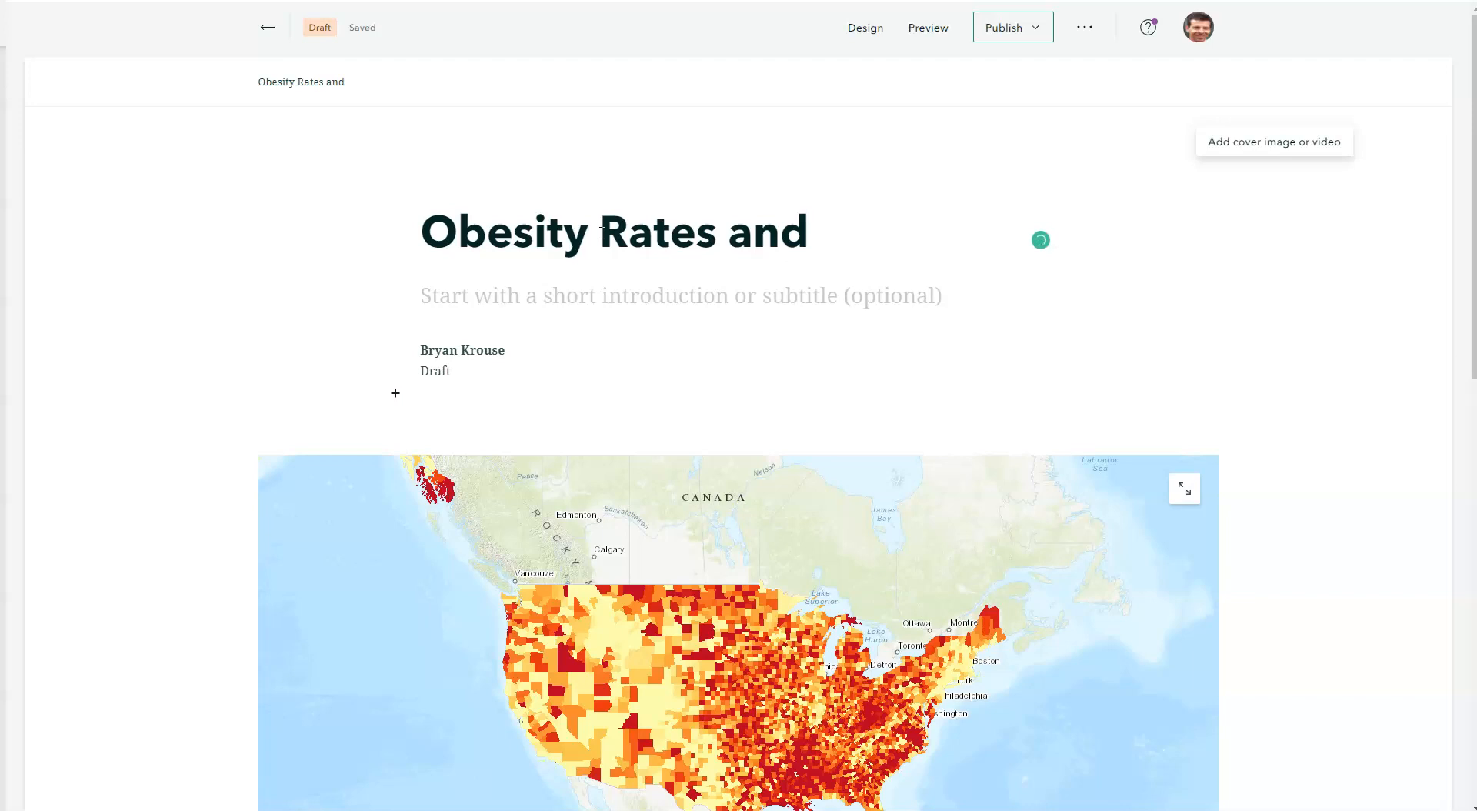
type("corr")
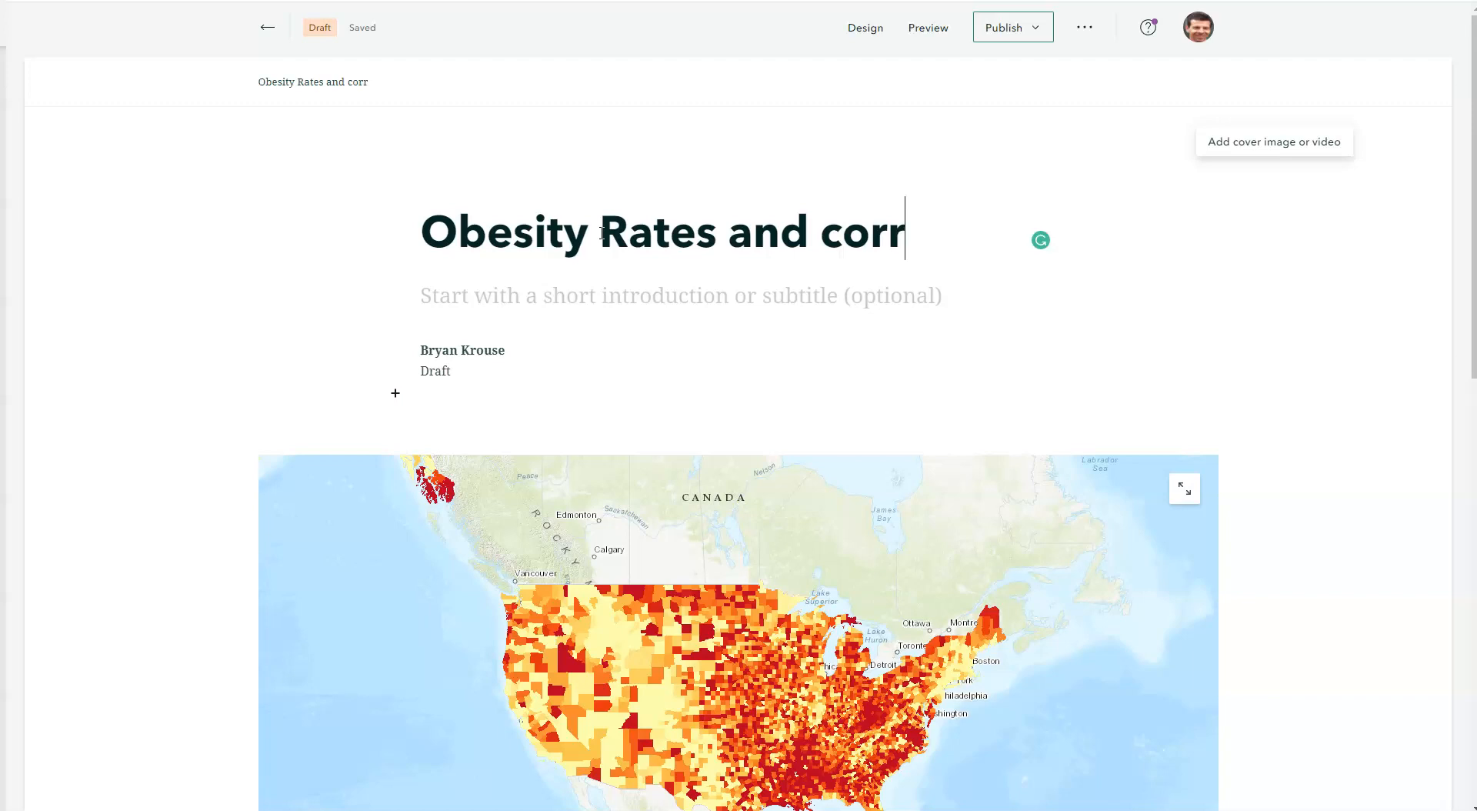
type("ilations")
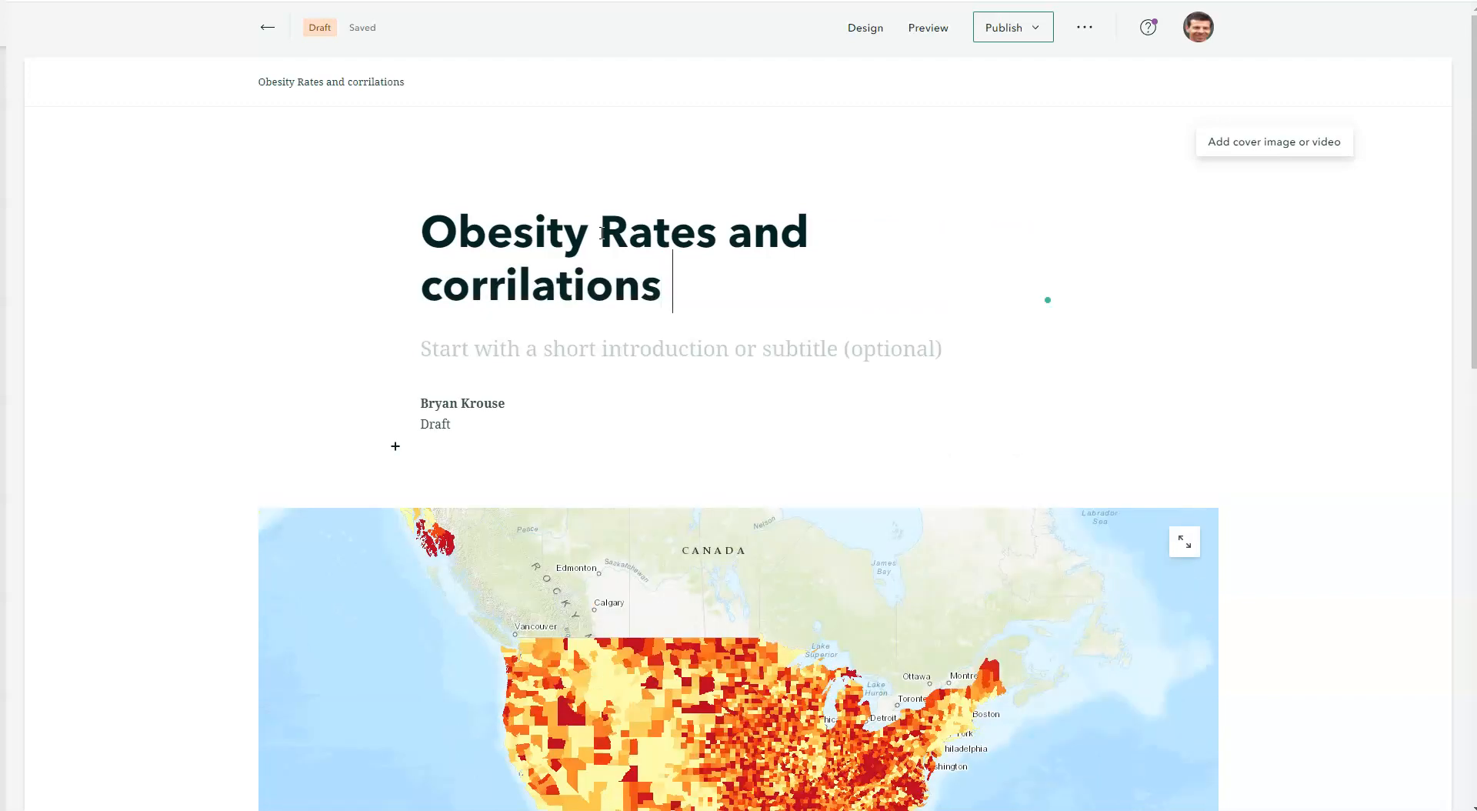
left_click(511, 347)
left_click(506, 281)
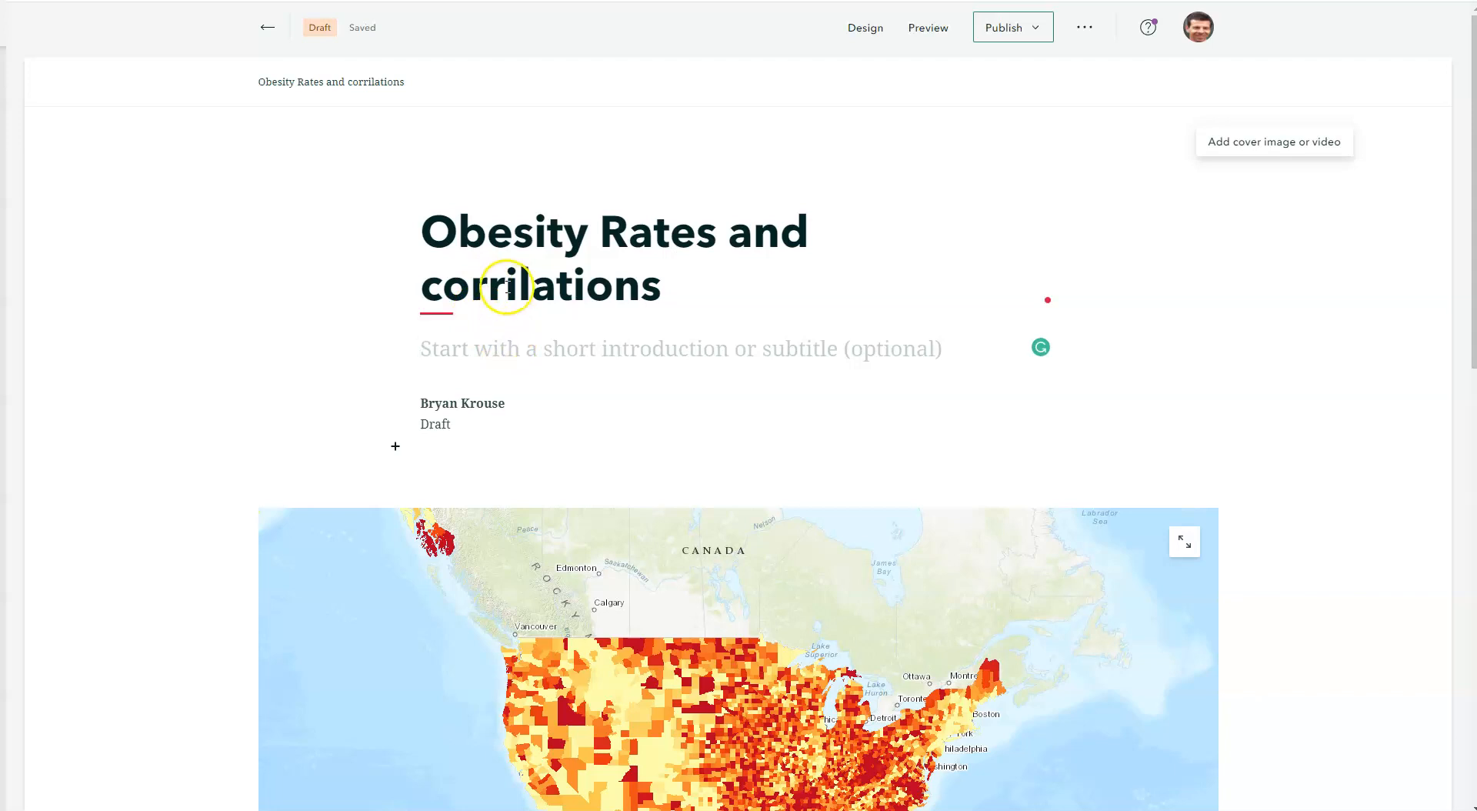
left_click(501, 329)
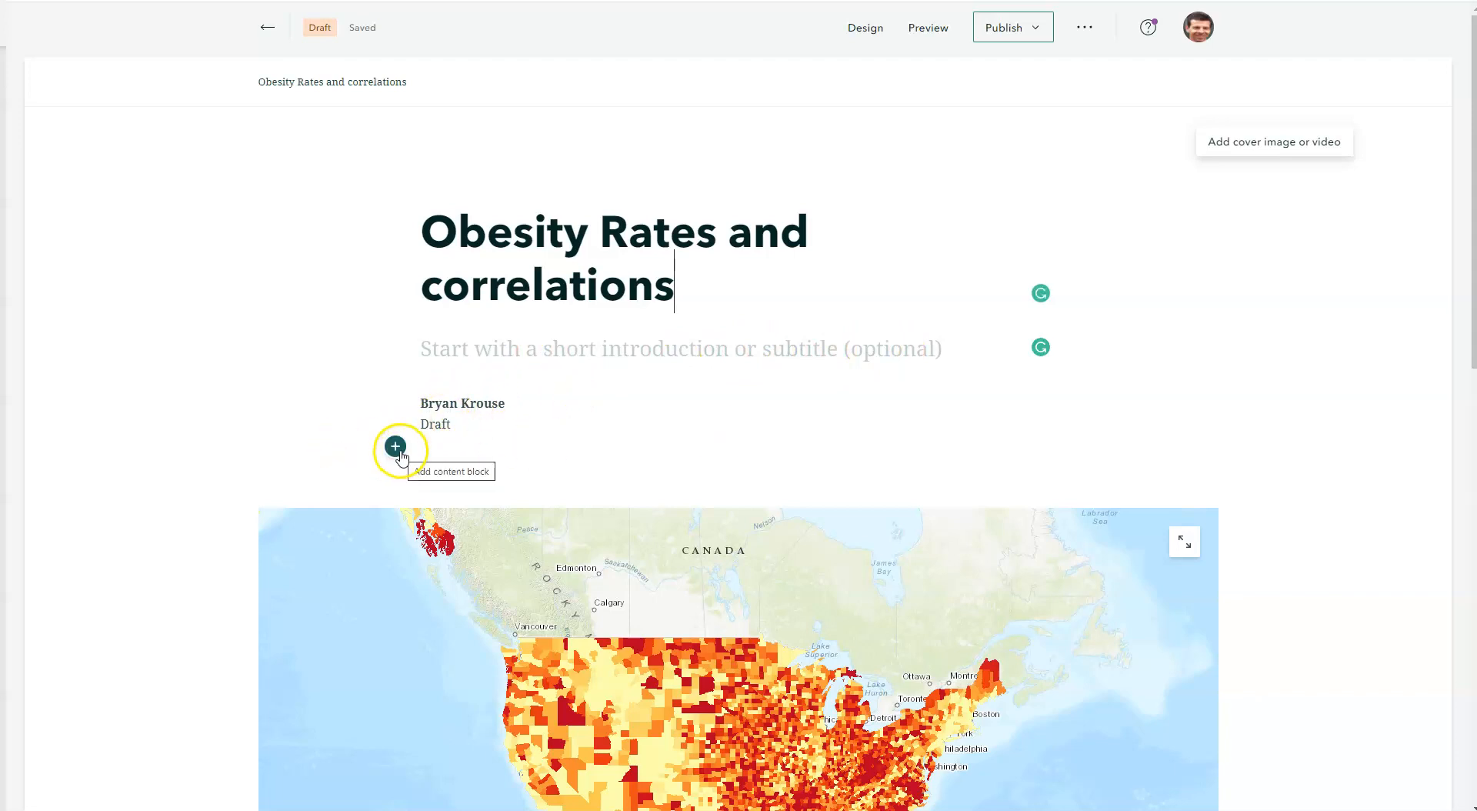
Examine the embedded obesity map in the story, zooming in on the United States and back out.
left_click(397, 449)
left_click(307, 409)
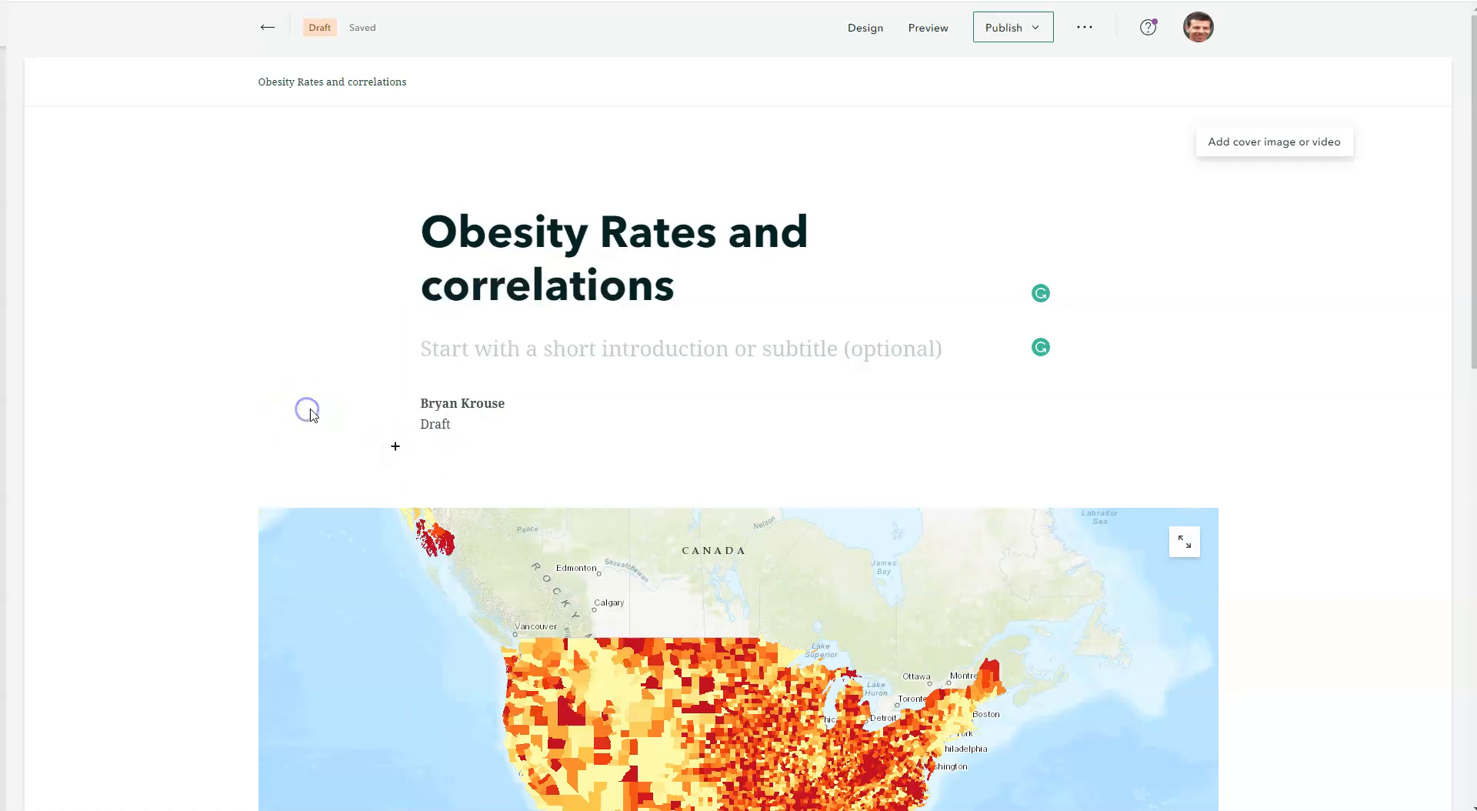
scroll(654, 433, "down", 2)
scroll(1210, 485, "down", 3)
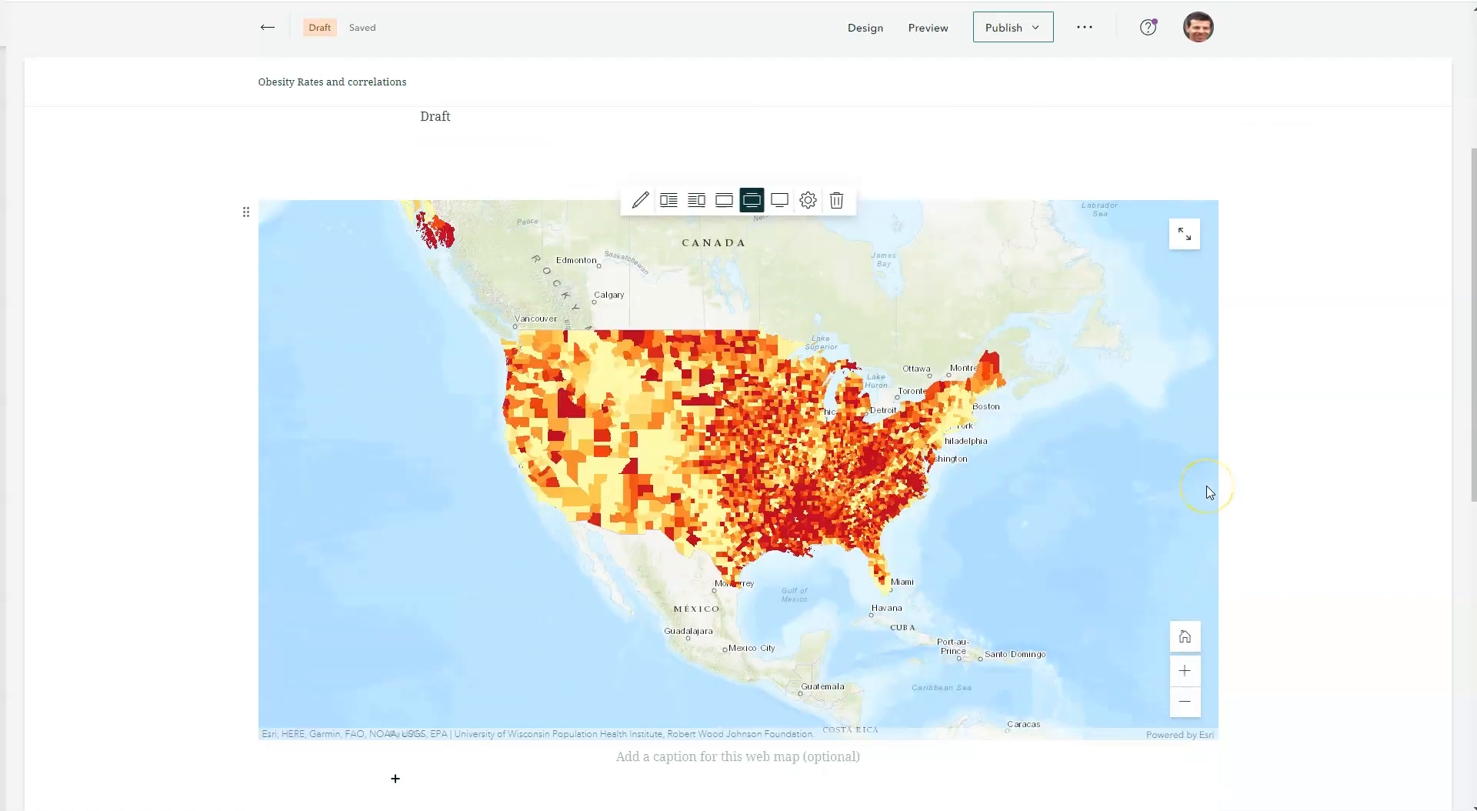
left_click(1185, 594)
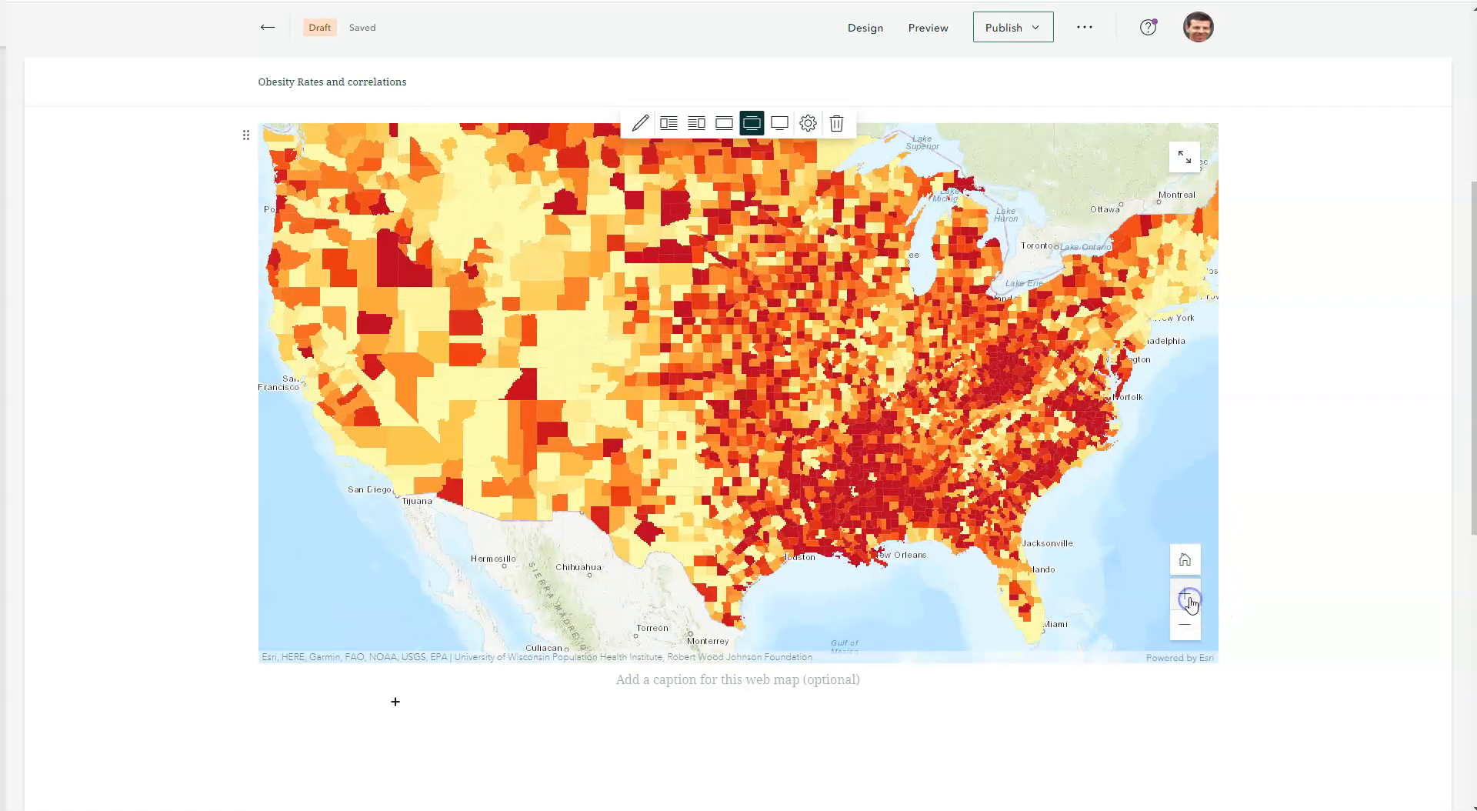
left_click(1185, 623)
scroll(857, 385, "up", 1)
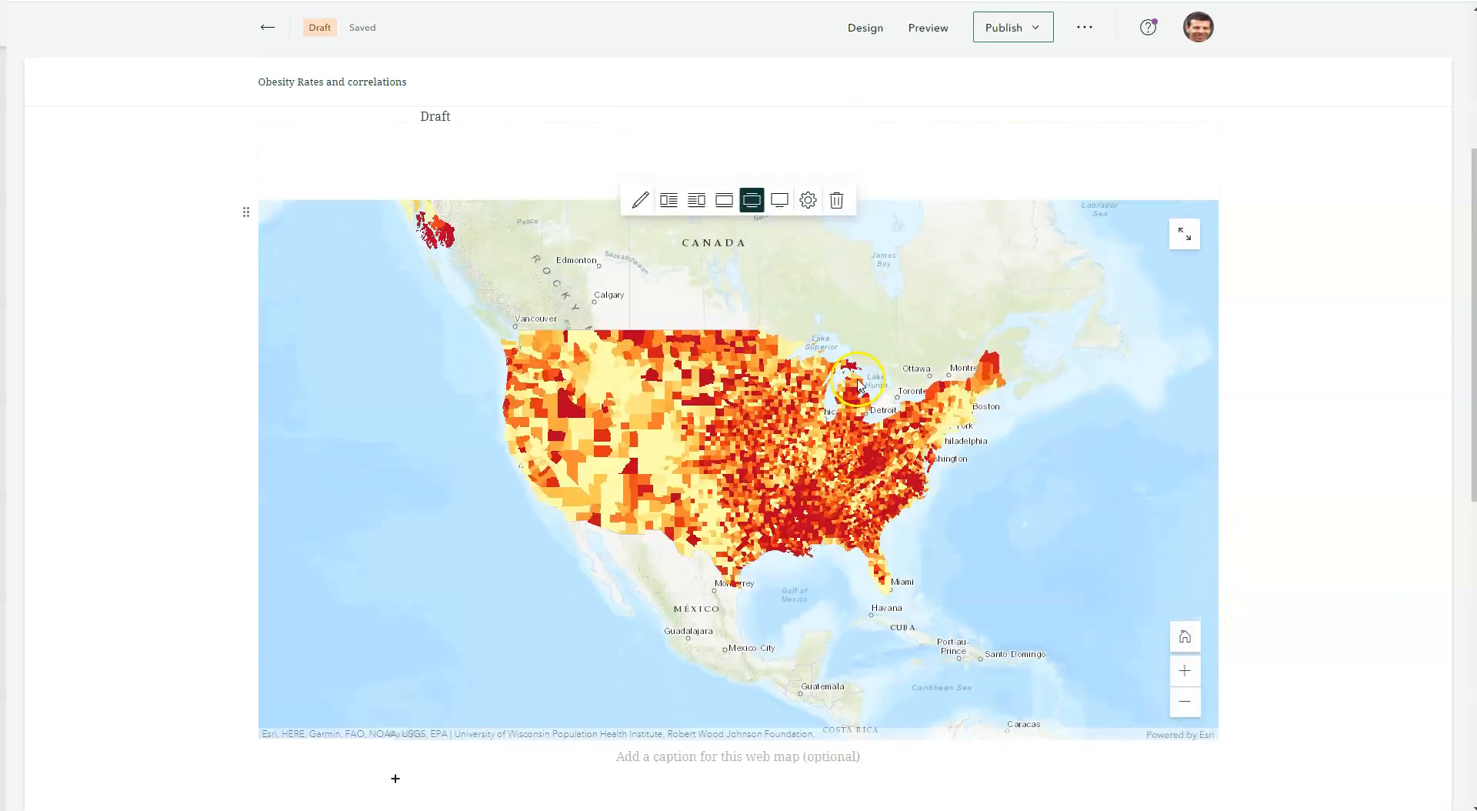
scroll(743, 385, "down", 1)
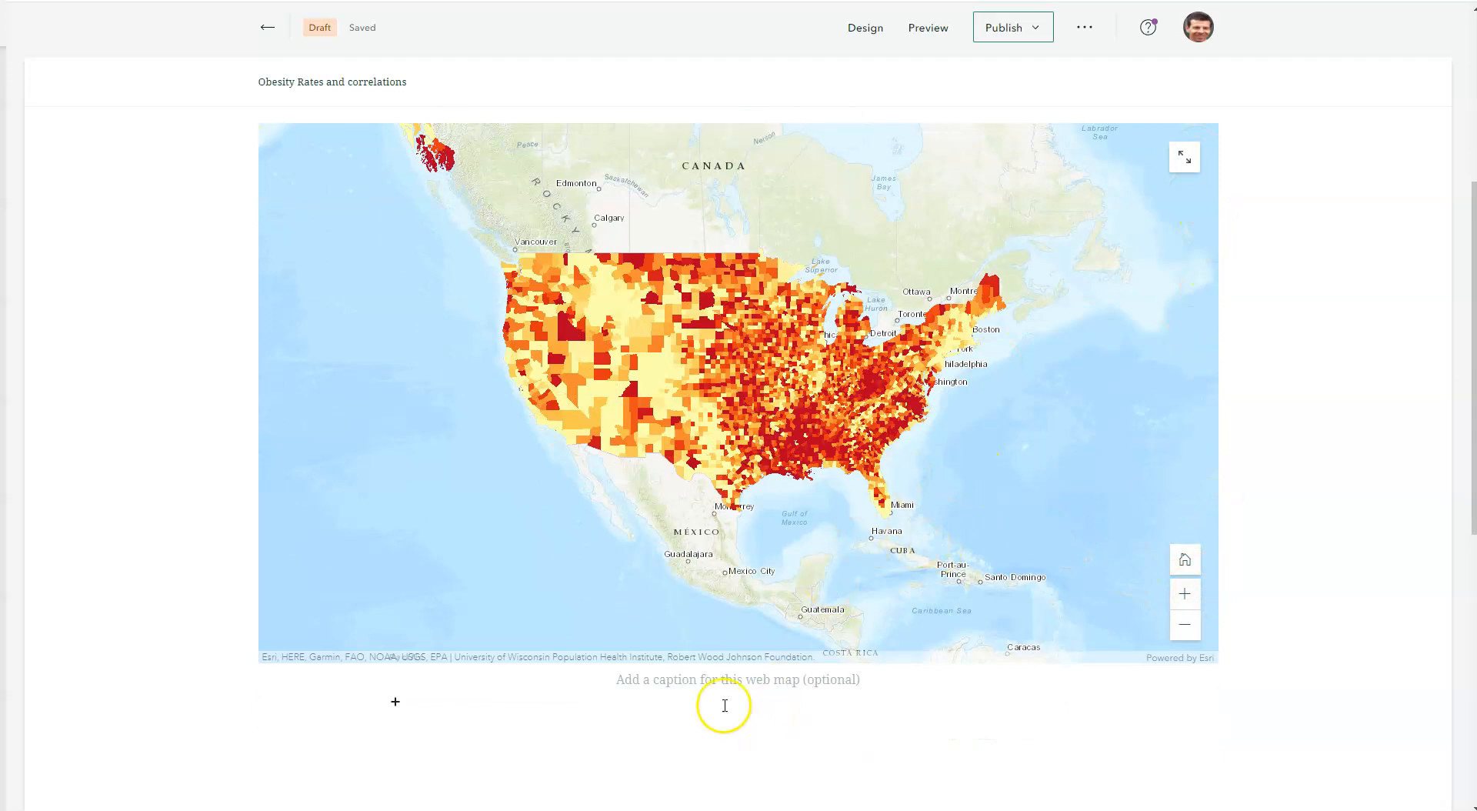
Caption the web map "Obesity Rates for the US".
left_click(737, 683)
type("Obesity Rates ")
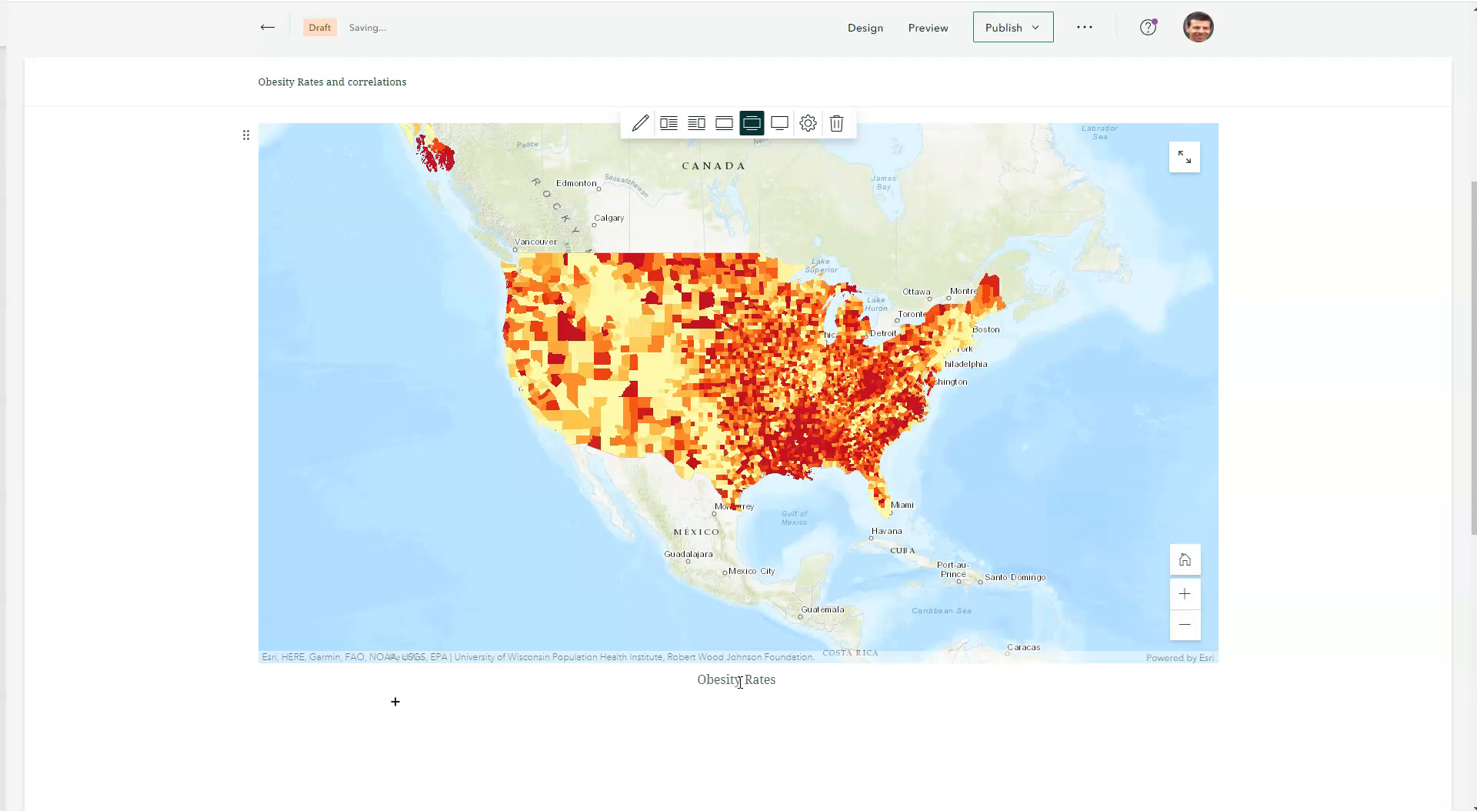
type("for the US")
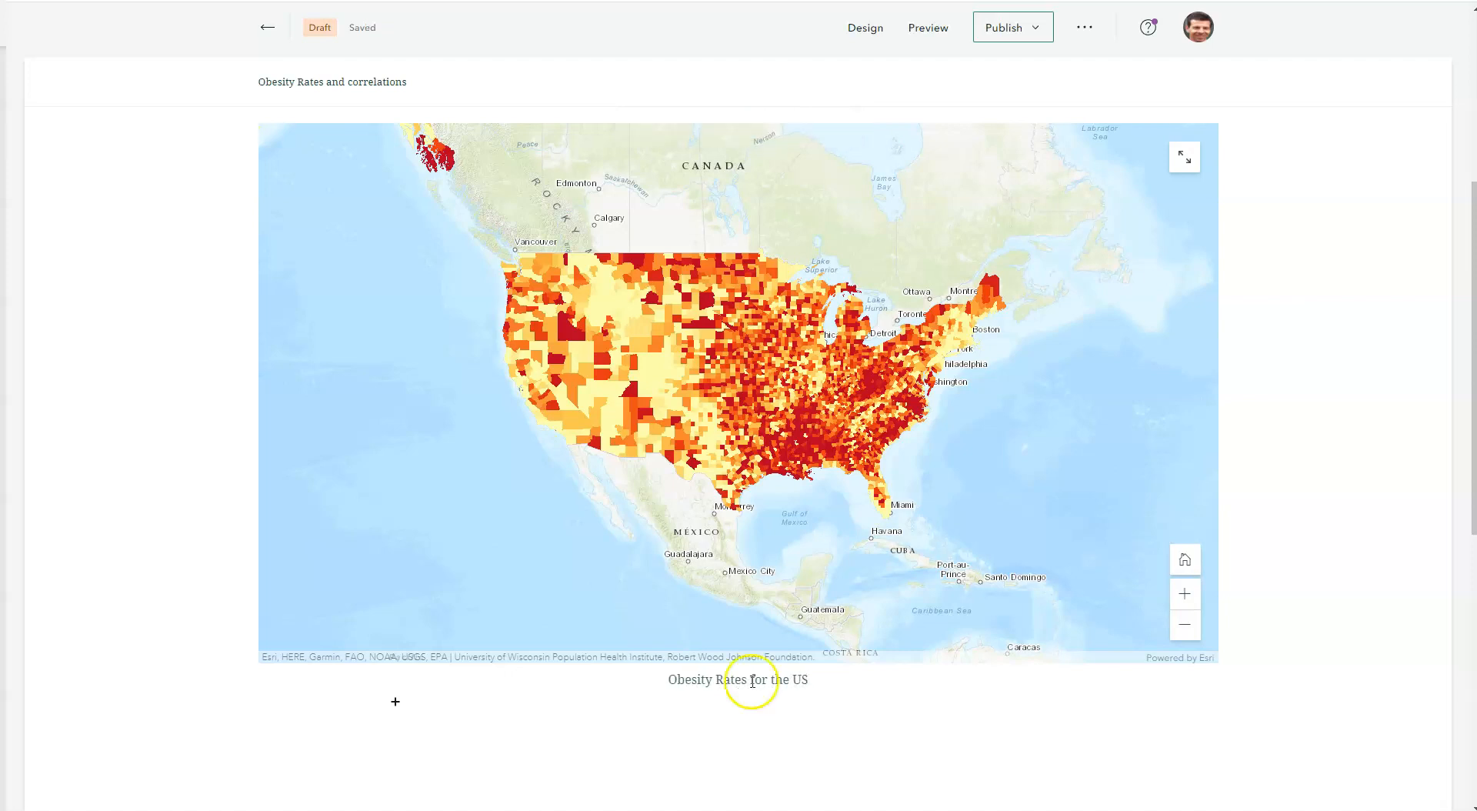
Add a text block below the map reading "Discuss things about this map here.".
scroll(703, 711, "down", 1)
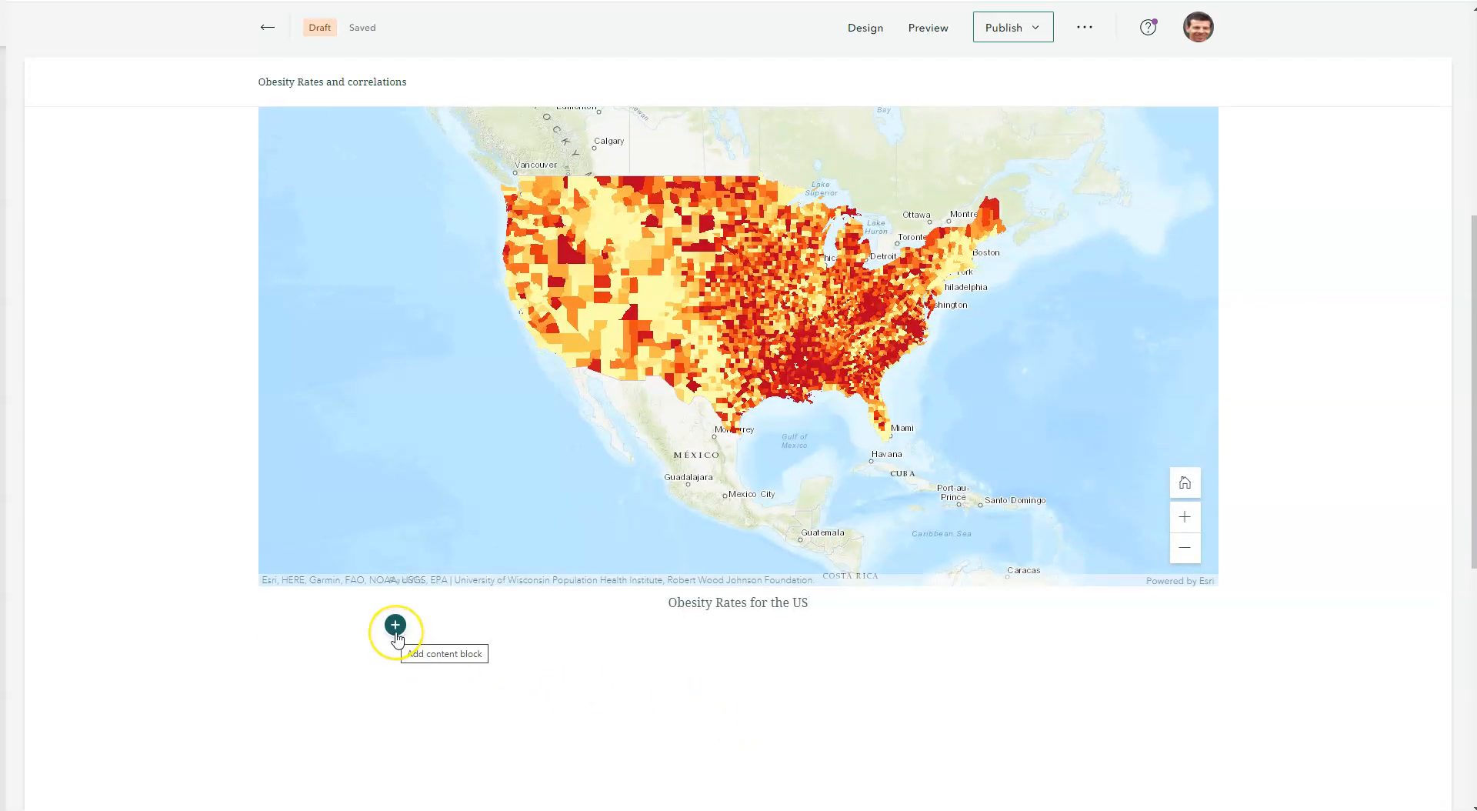
left_click(396, 624)
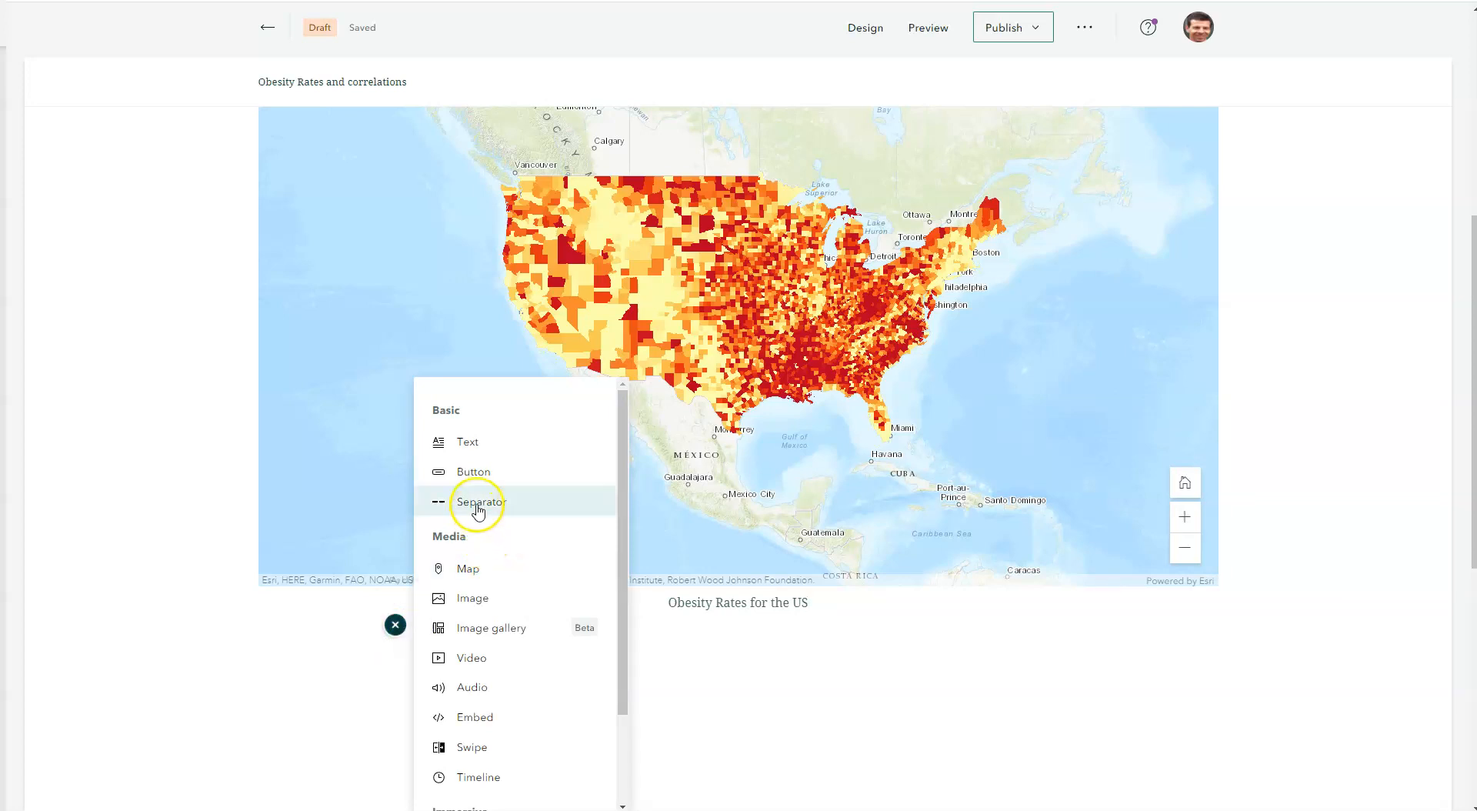
mouse_move(479, 509)
left_click(469, 442)
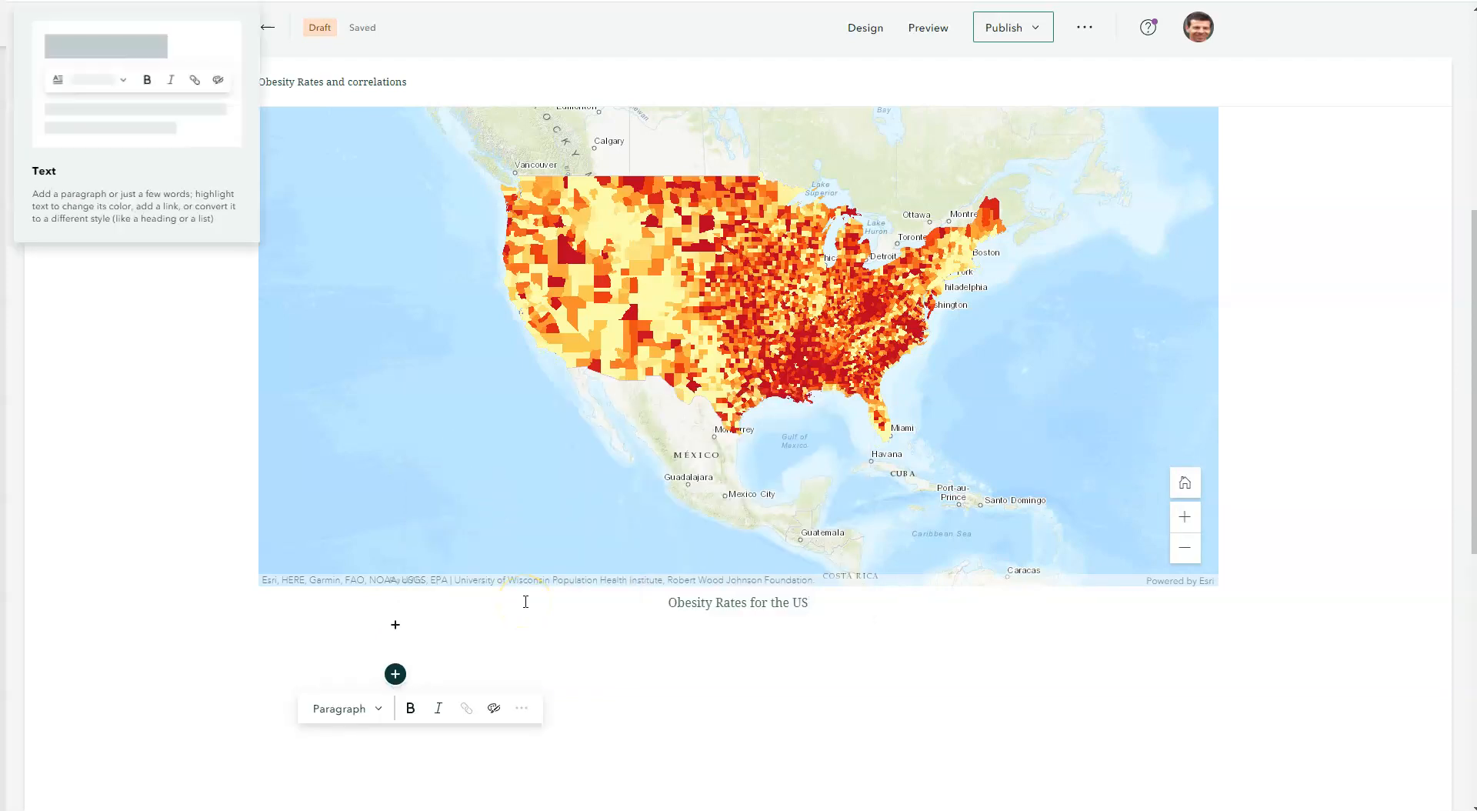
type("D")
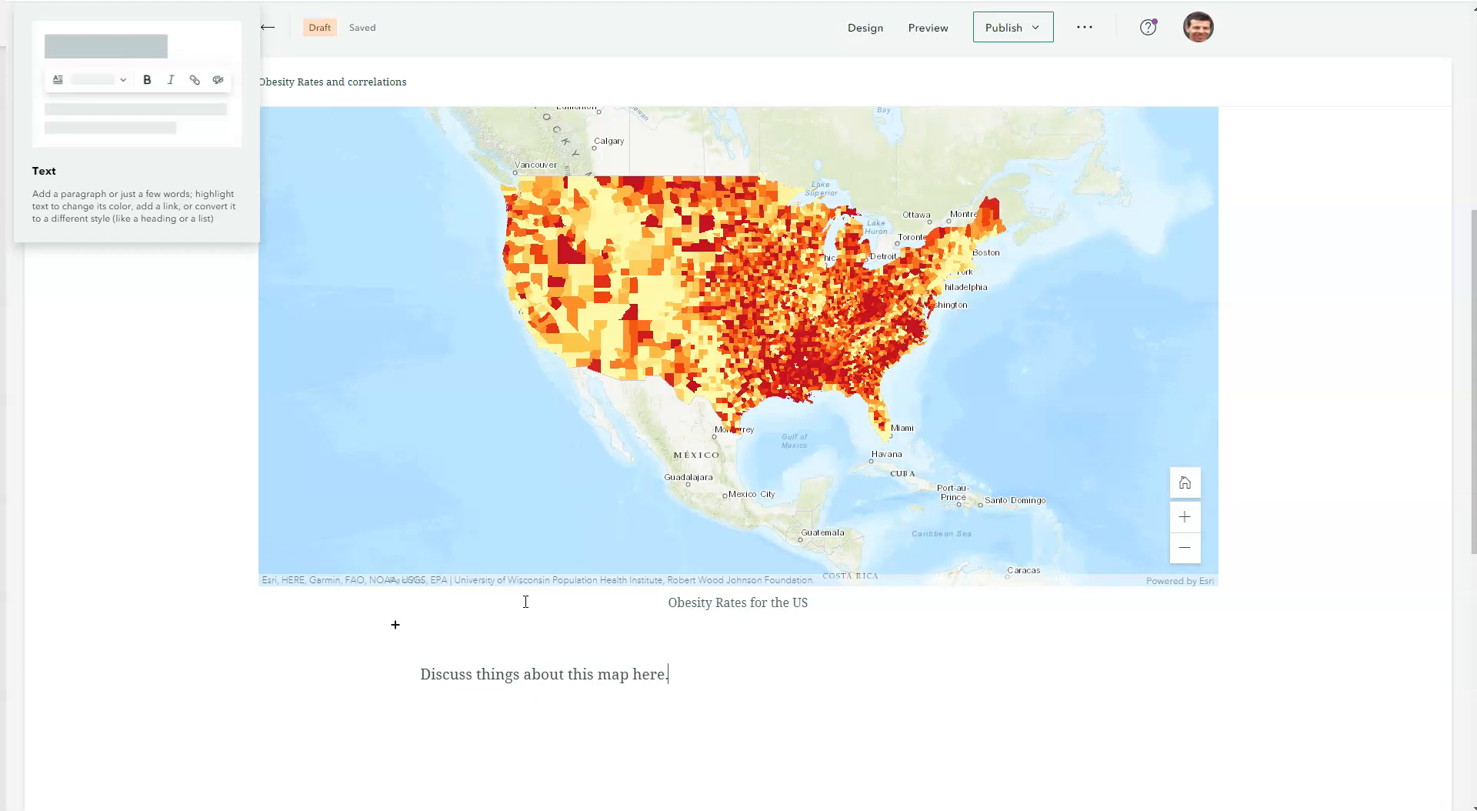
Insert a separator below the paragraph about the map.
scroll(525, 602, "down", 2)
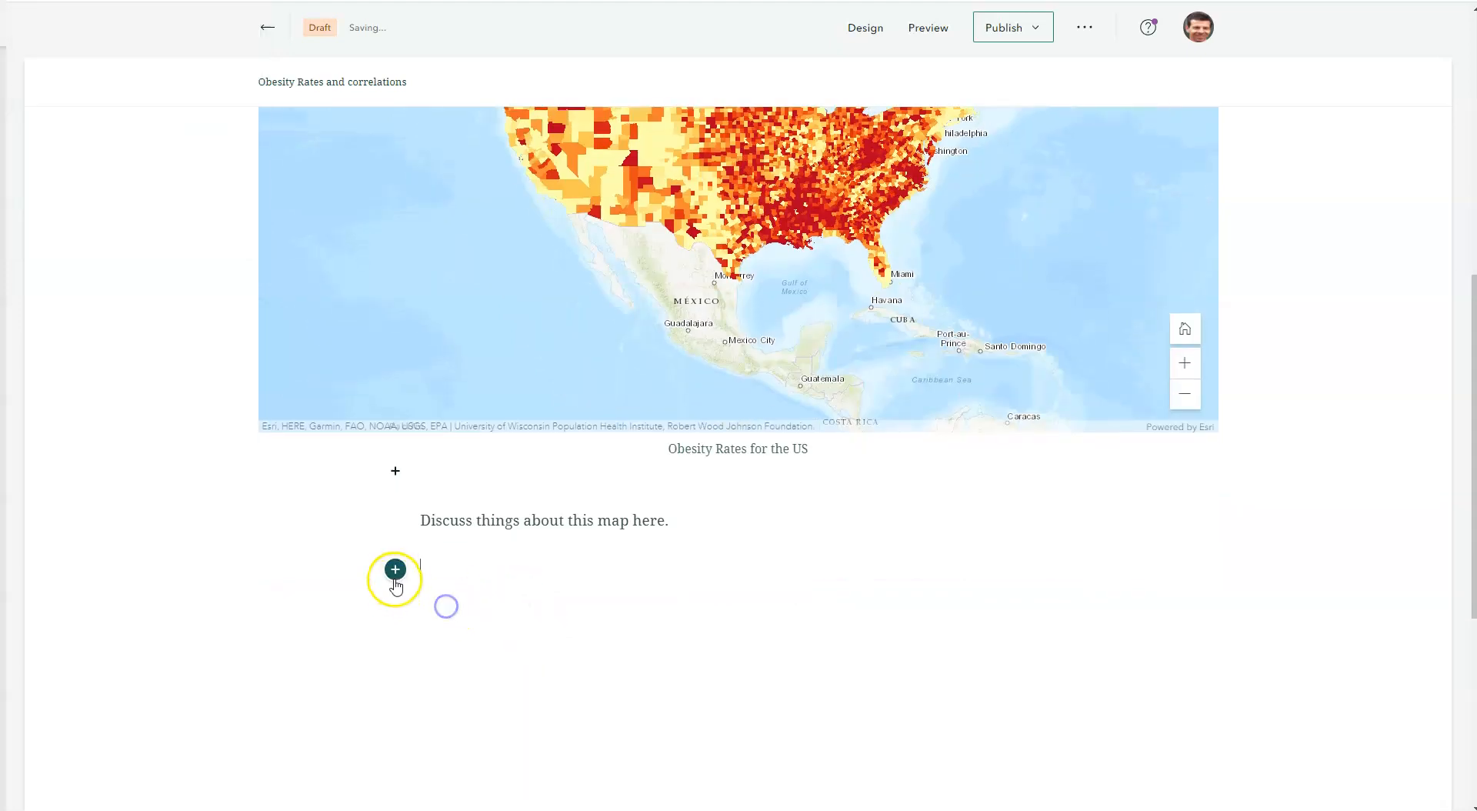
left_click(394, 570)
left_click(485, 511)
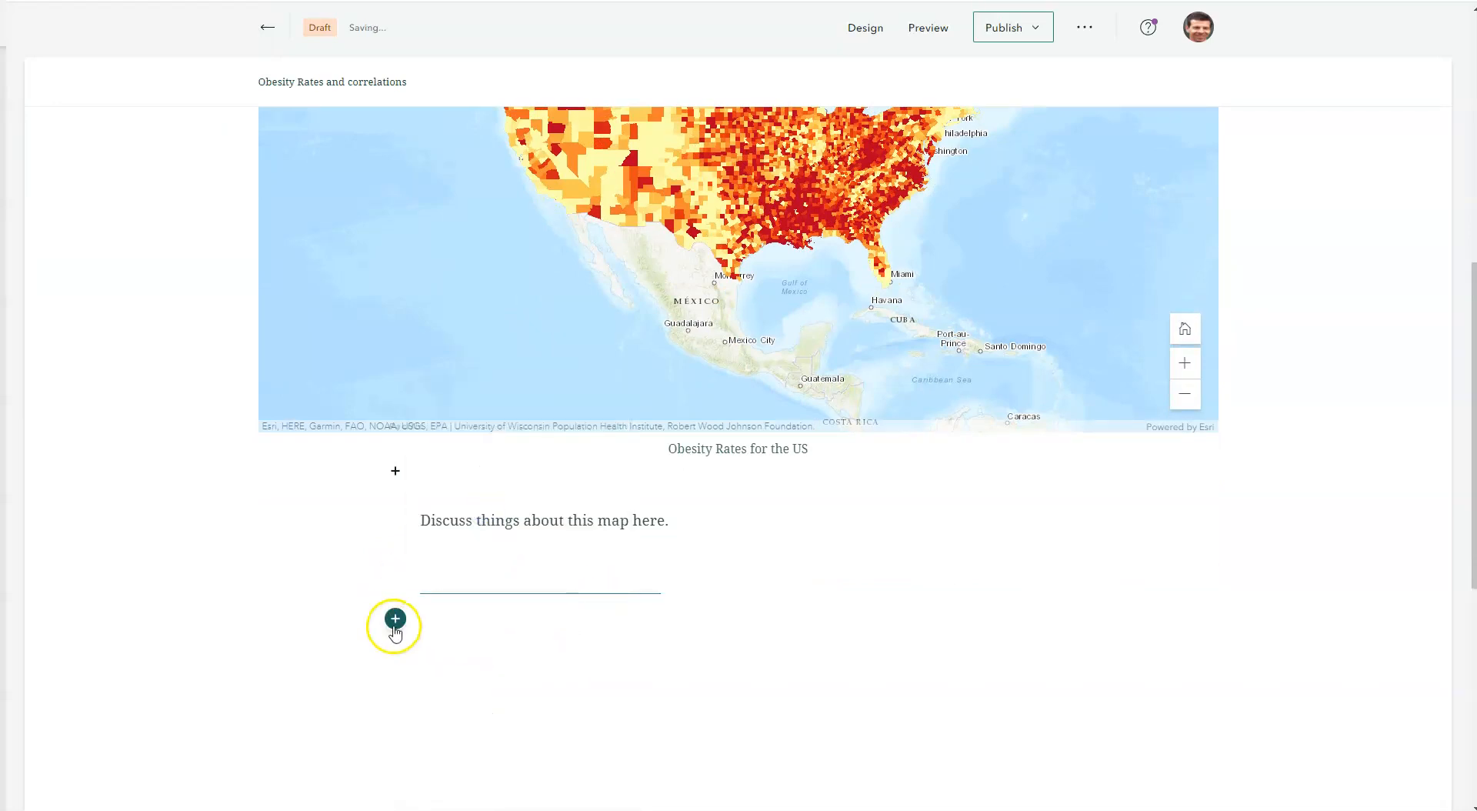
Start adding a map block below the separator and browse the organization's maps.
left_click(395, 620)
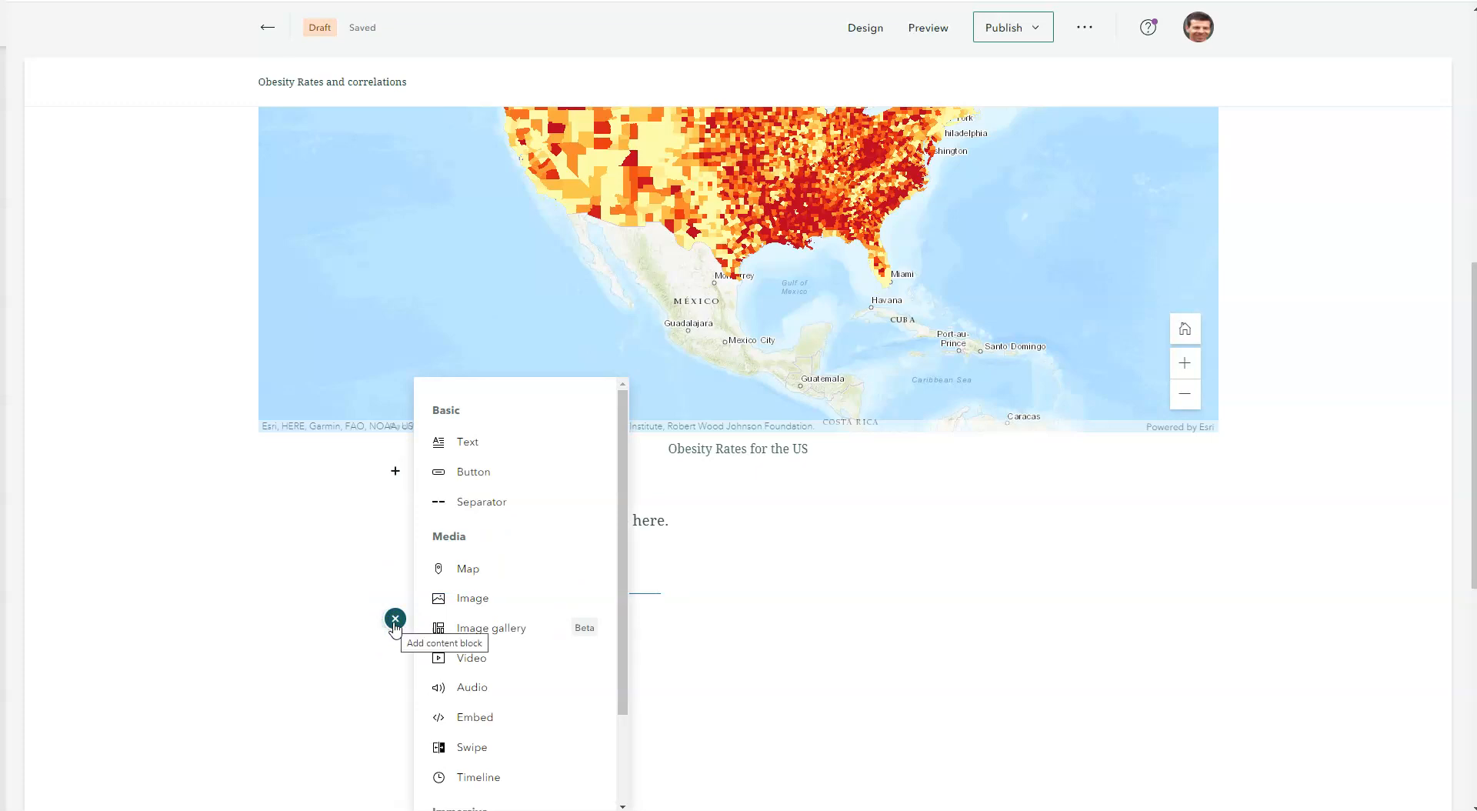
left_click(467, 569)
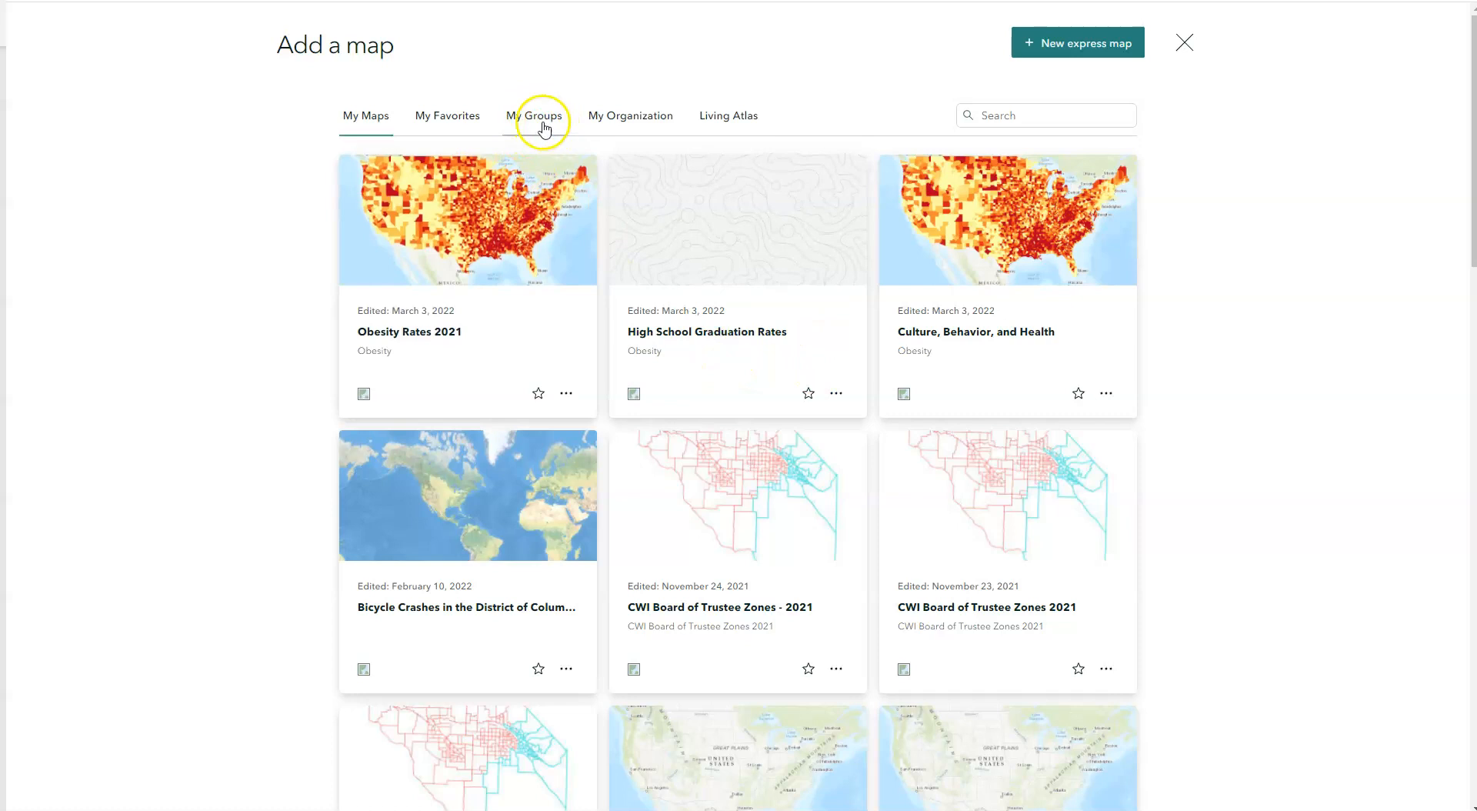
left_click(611, 116)
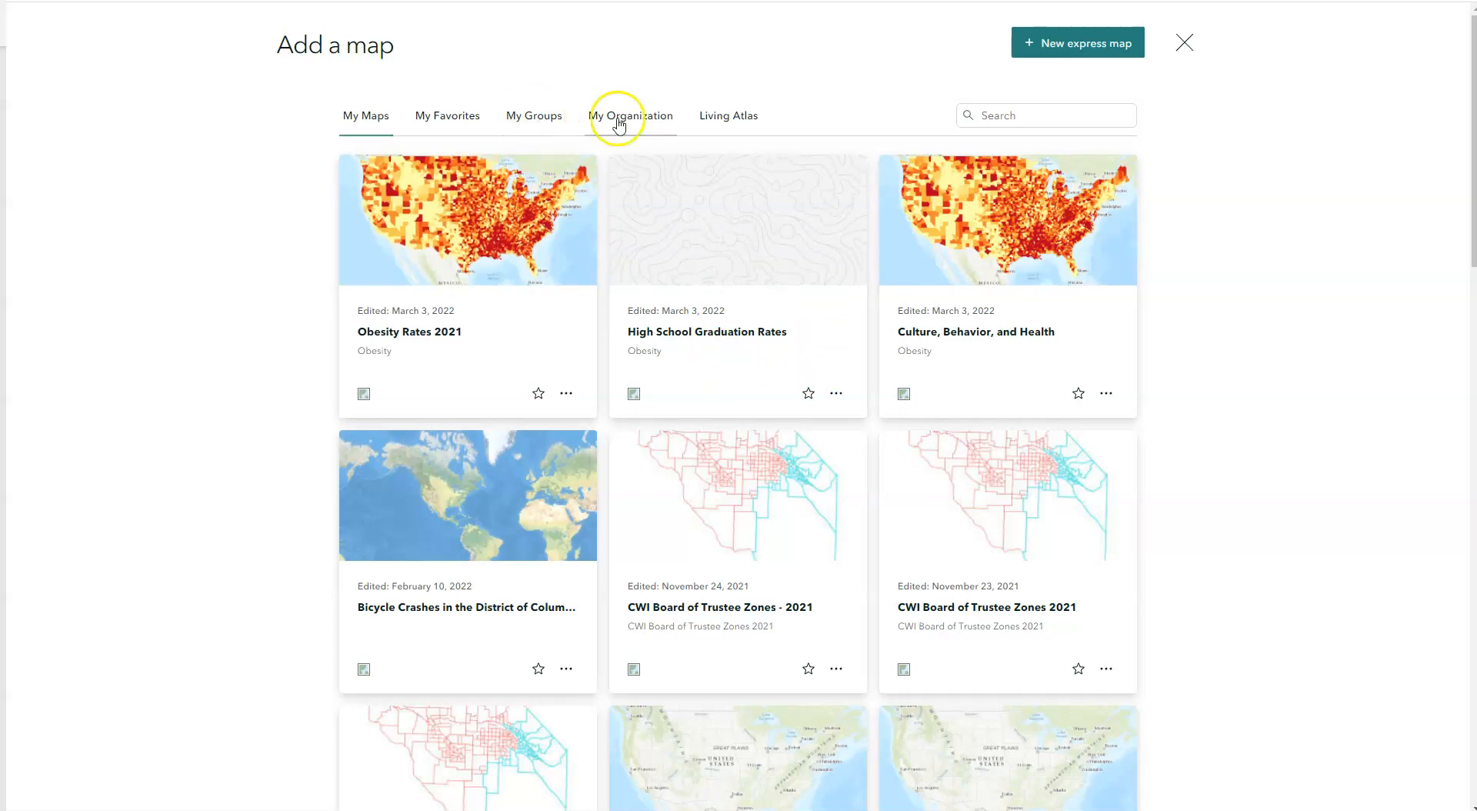
left_click(530, 124)
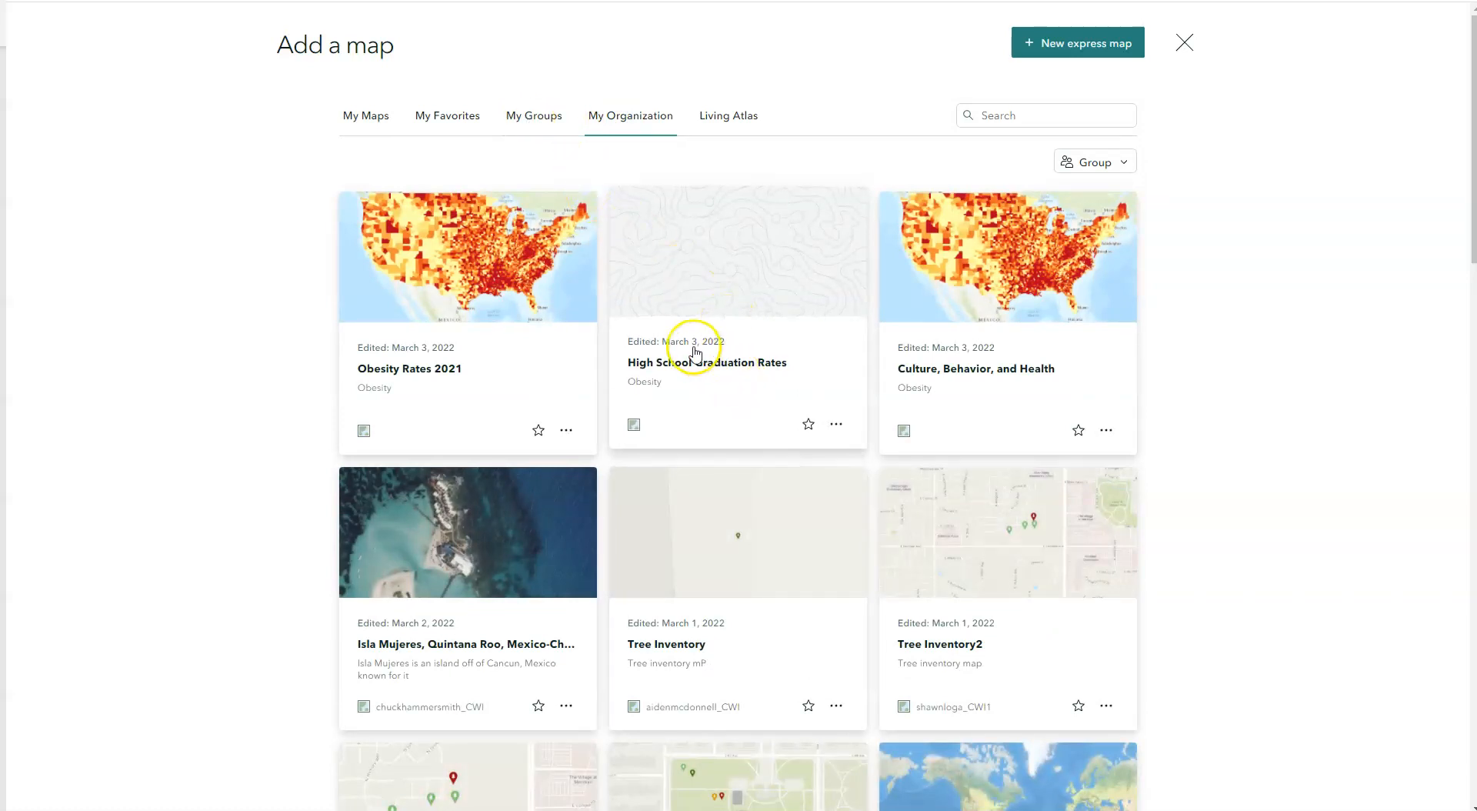
scroll(695, 352, "down", 3)
scroll(703, 356, "up", 3)
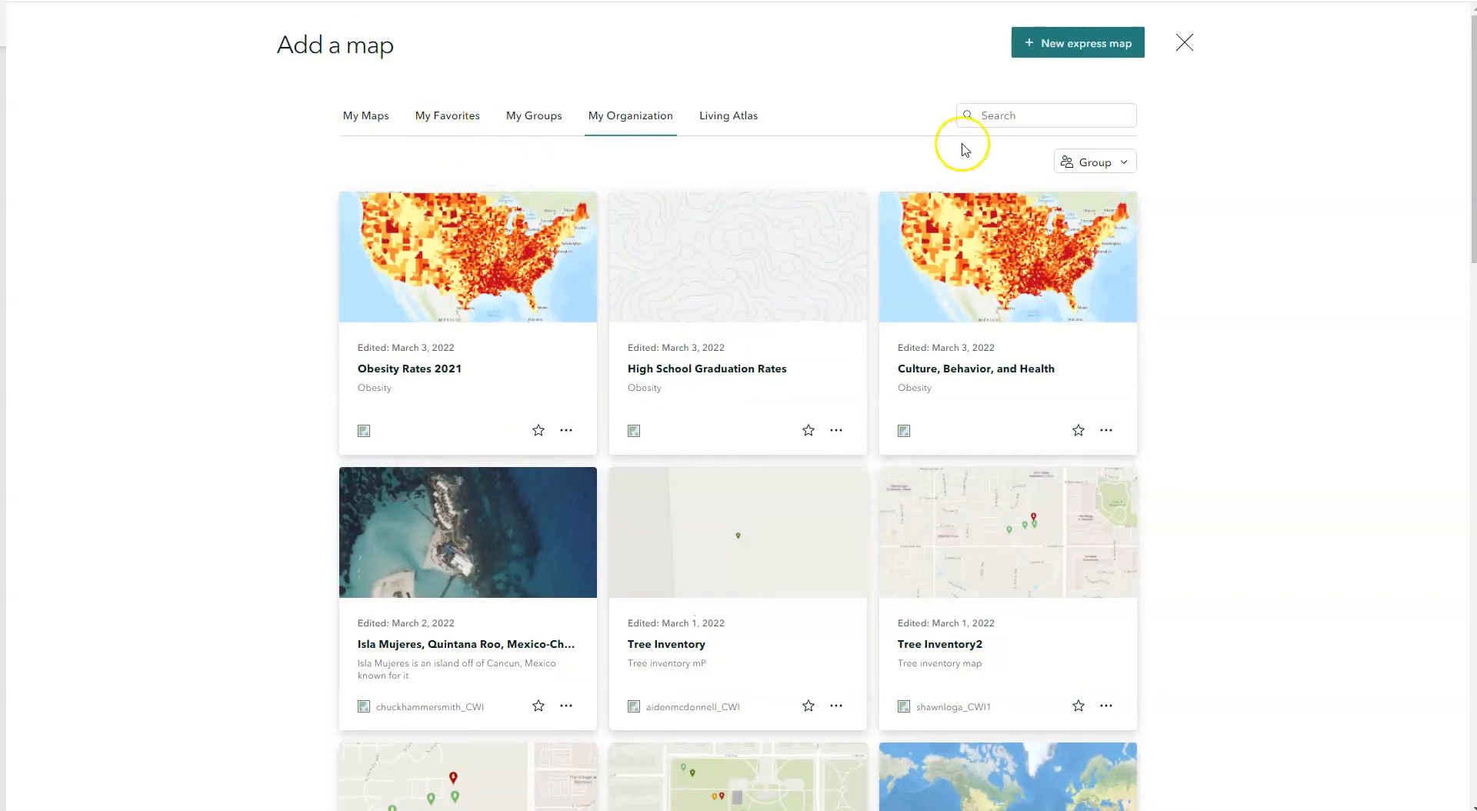
Filter the group maps to PHLT 110 and choose the Obesity and Smoking map.
left_click(539, 121)
left_click(1123, 162)
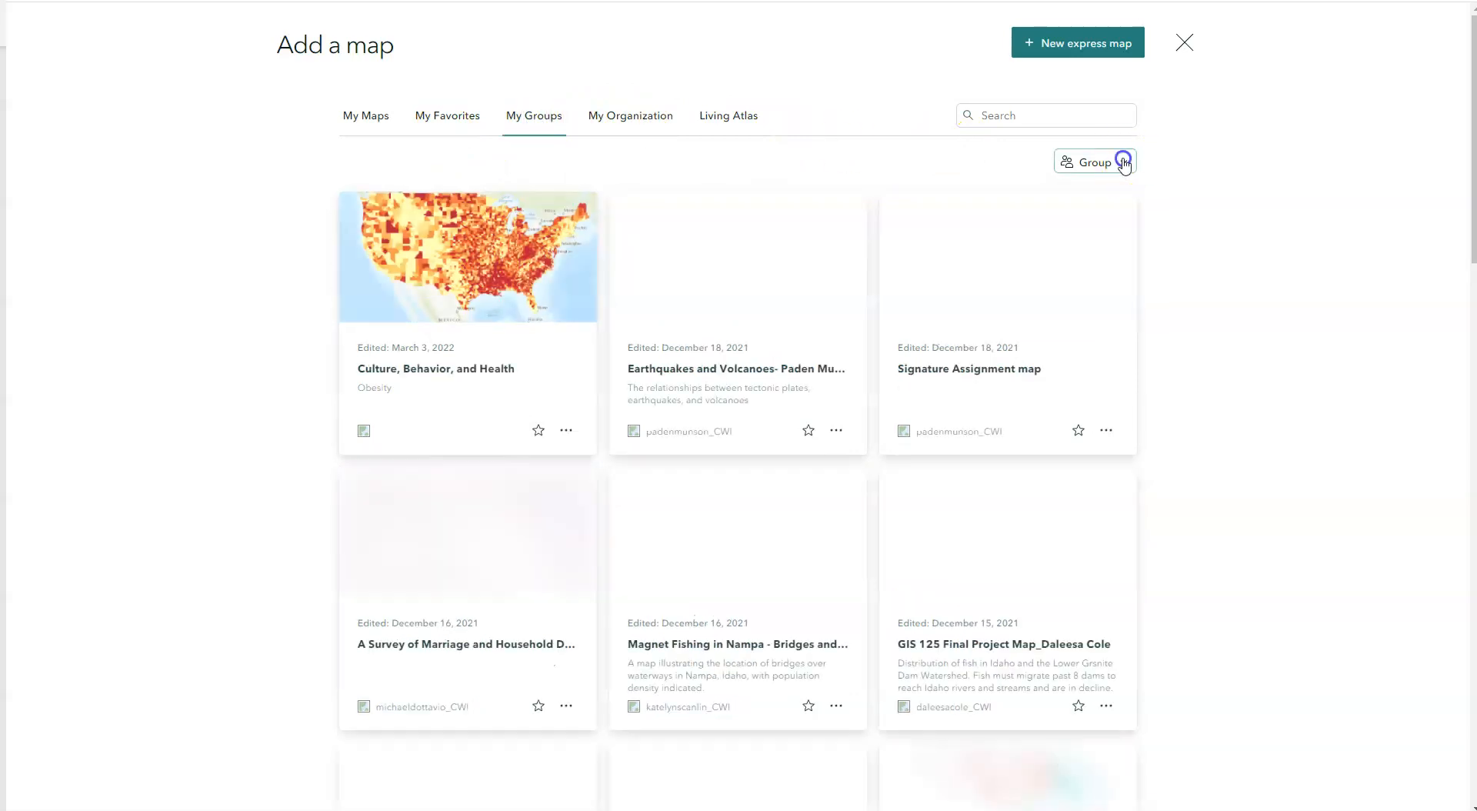
scroll(1055, 274, "down", 10)
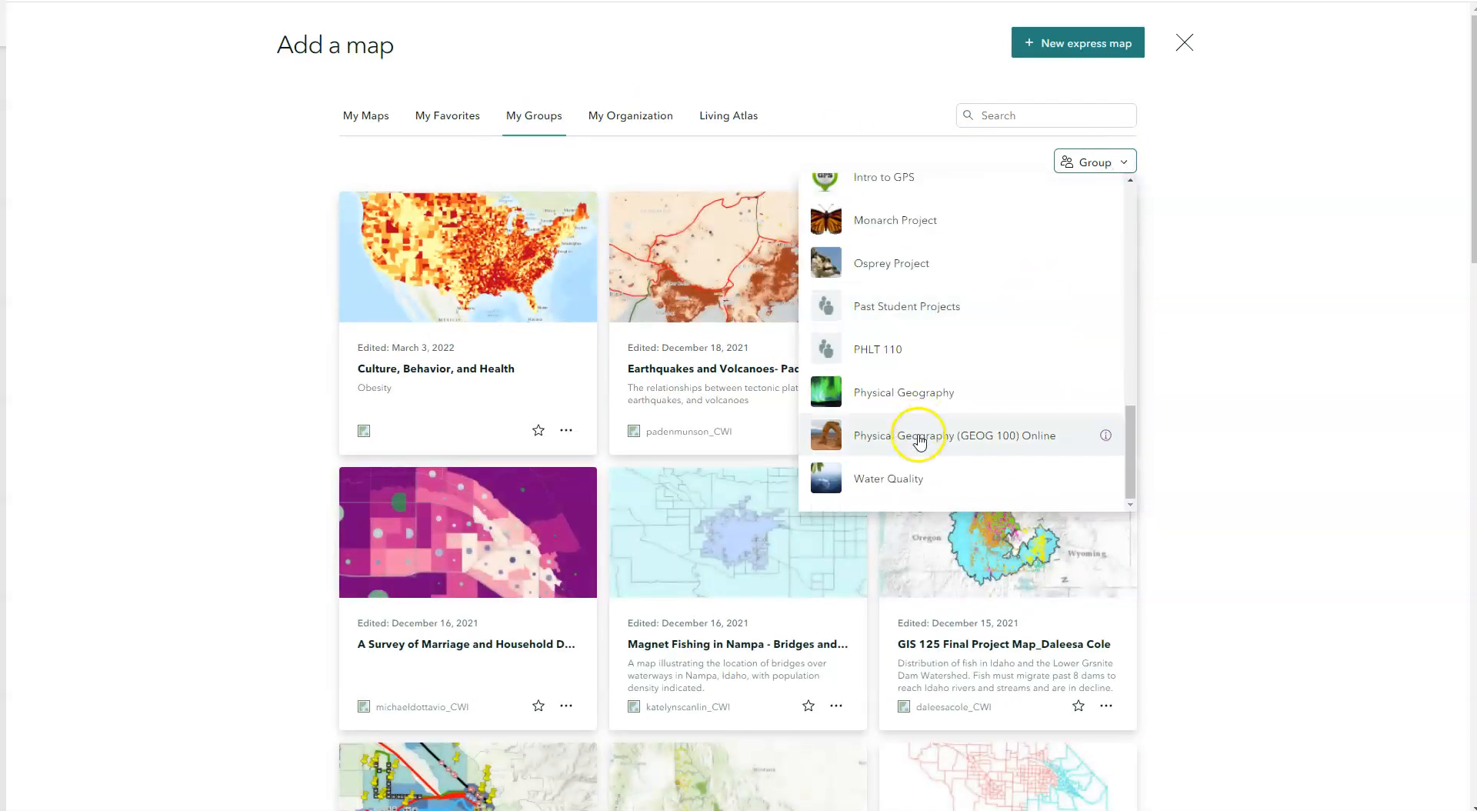
left_click(893, 351)
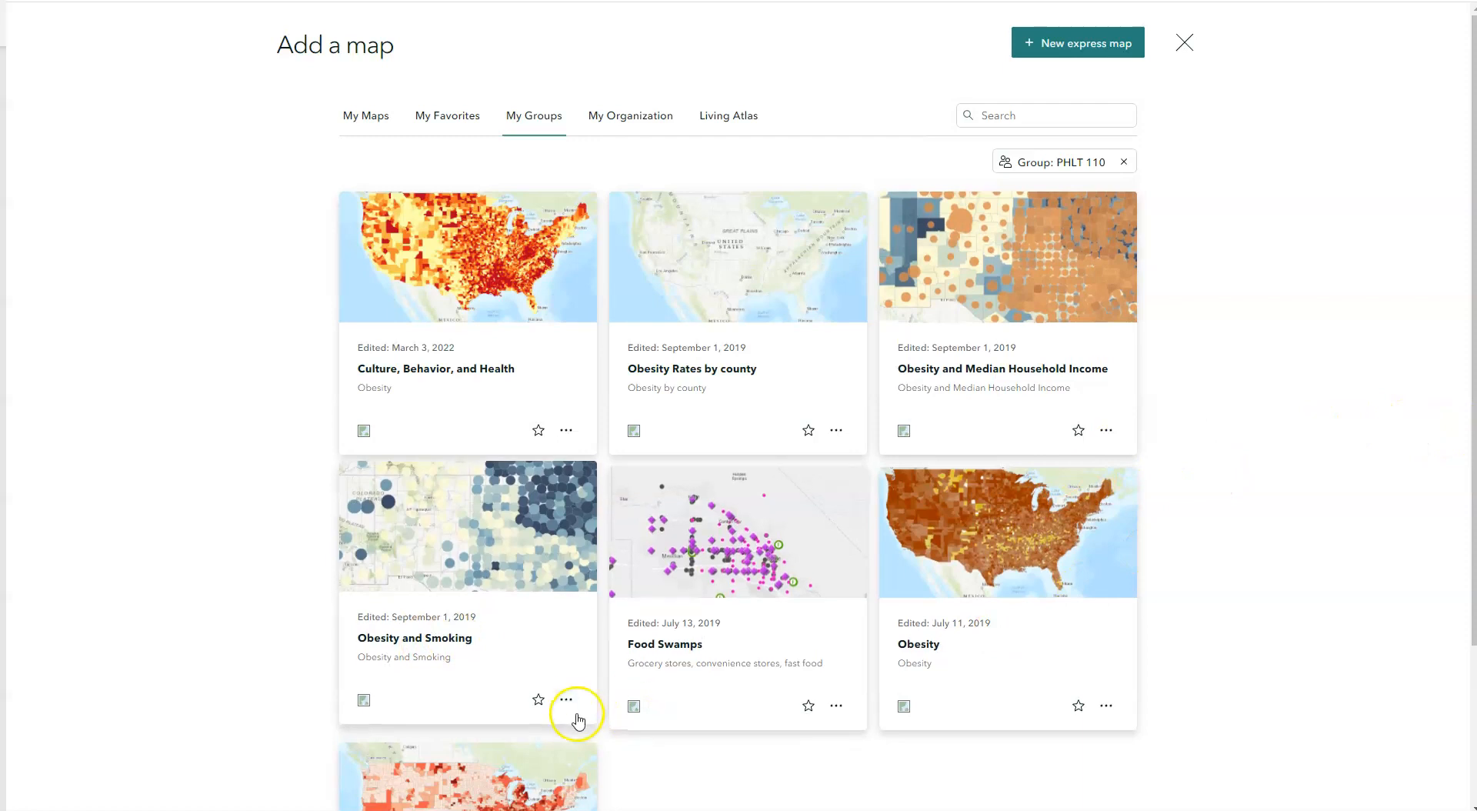
left_click(538, 570)
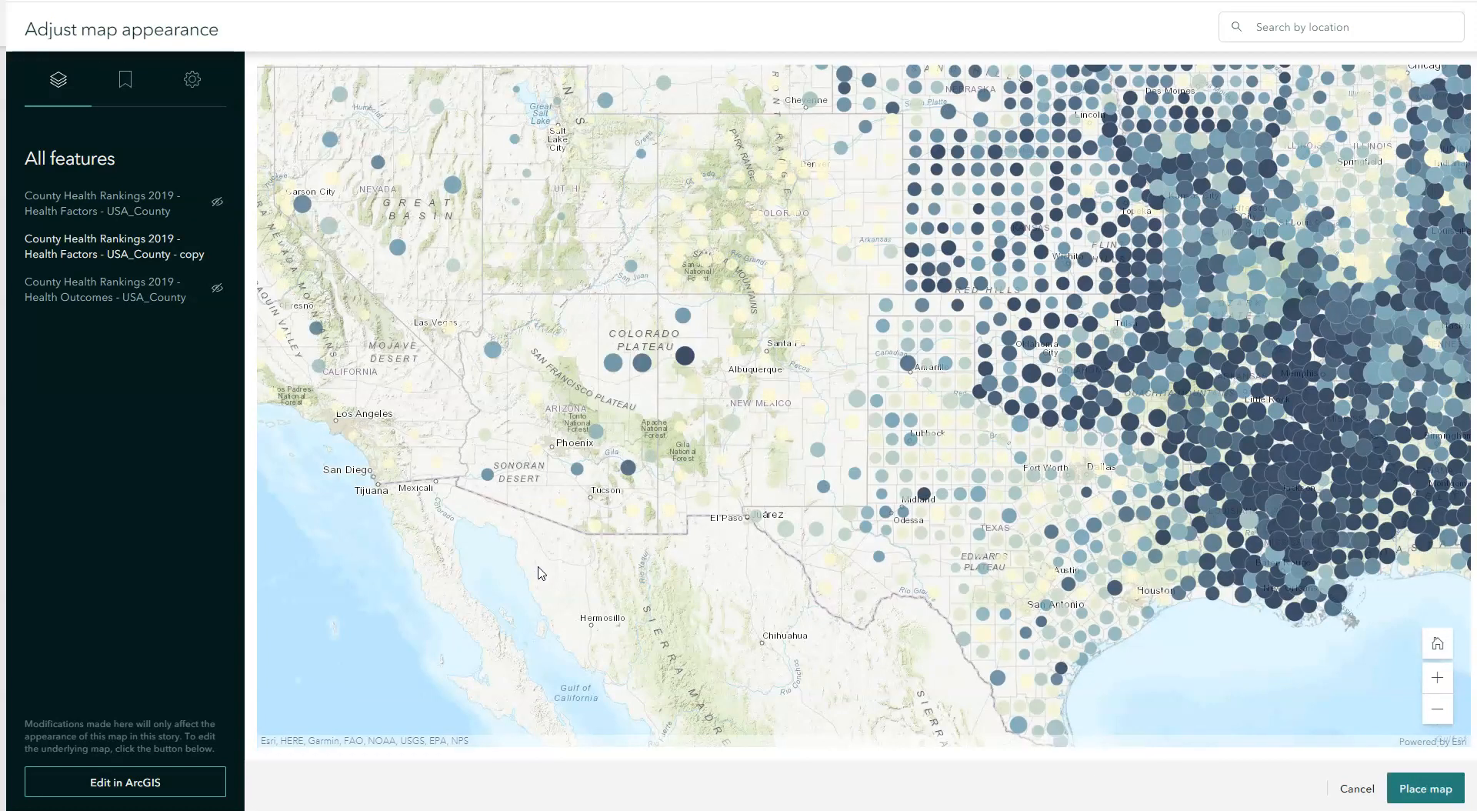
Frame the Obesity and Smoking map so that the whole contiguous United States fits in view.
scroll(1027, 339, "down", 1)
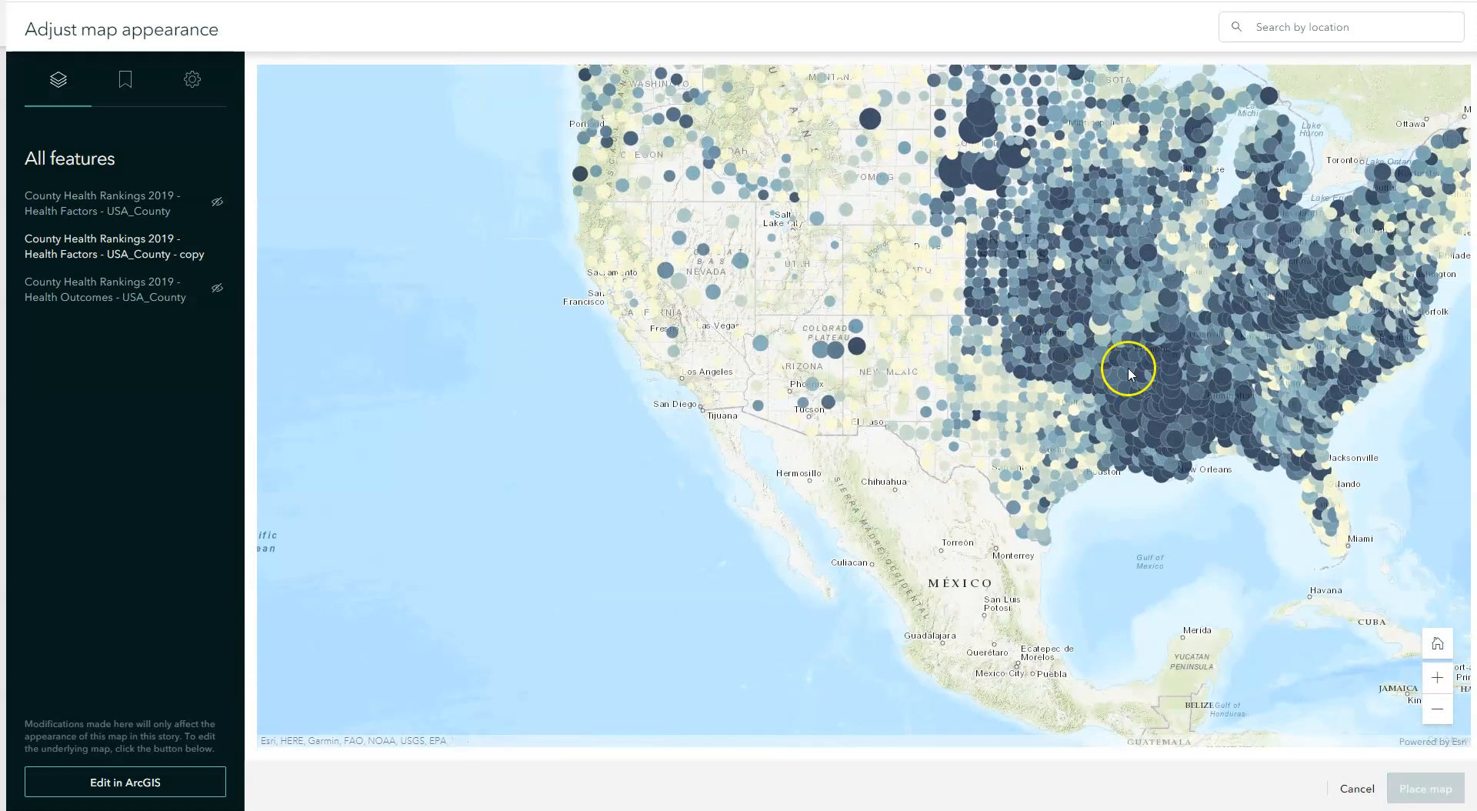
left_click_drag(1147, 438, 954, 481)
left_click_drag(827, 322, 759, 377)
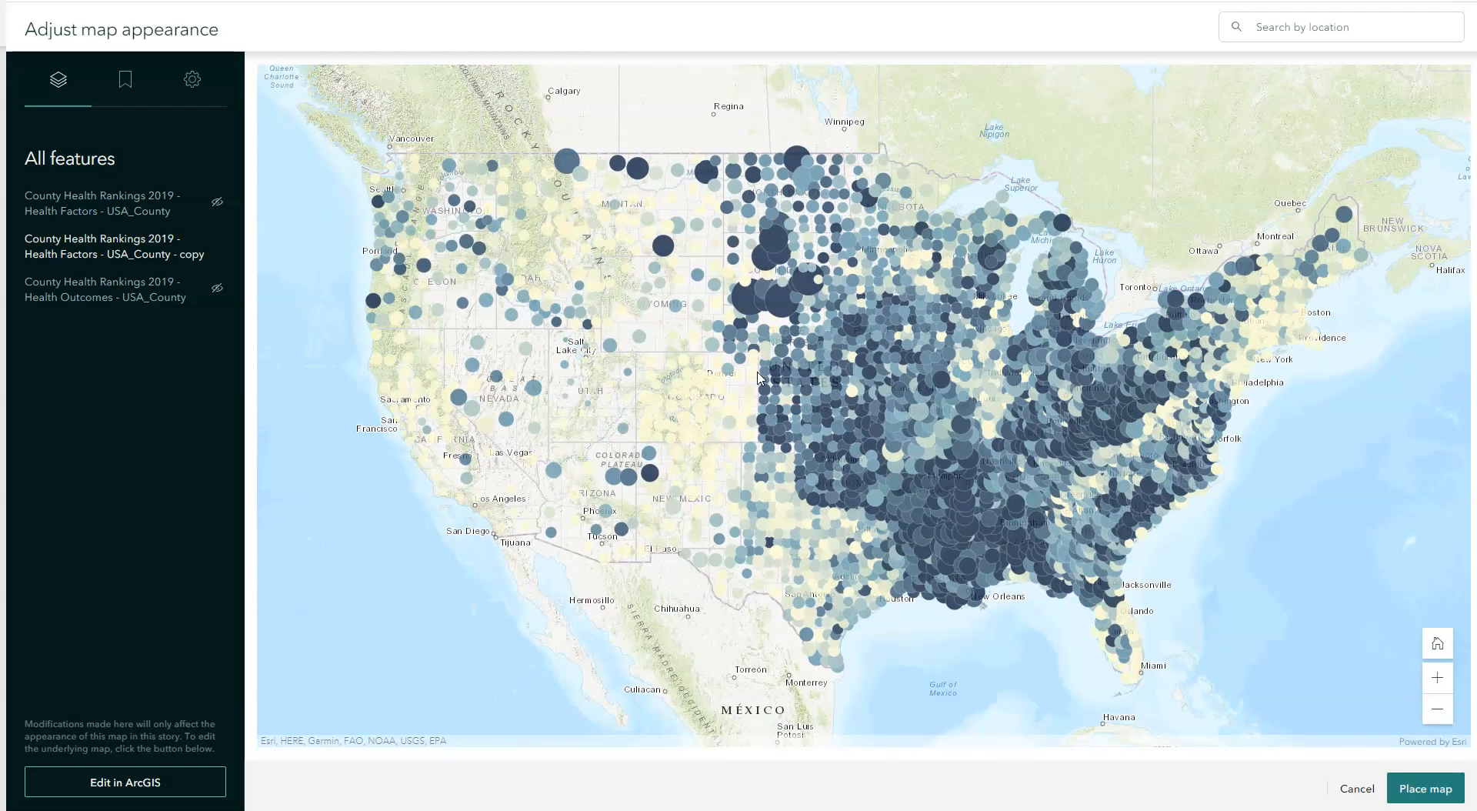
Zoom the map in closely on New Mexico and center the state in the view.
double_click(680, 509)
double_click(680, 509)
left_click_drag(677, 505, 735, 462)
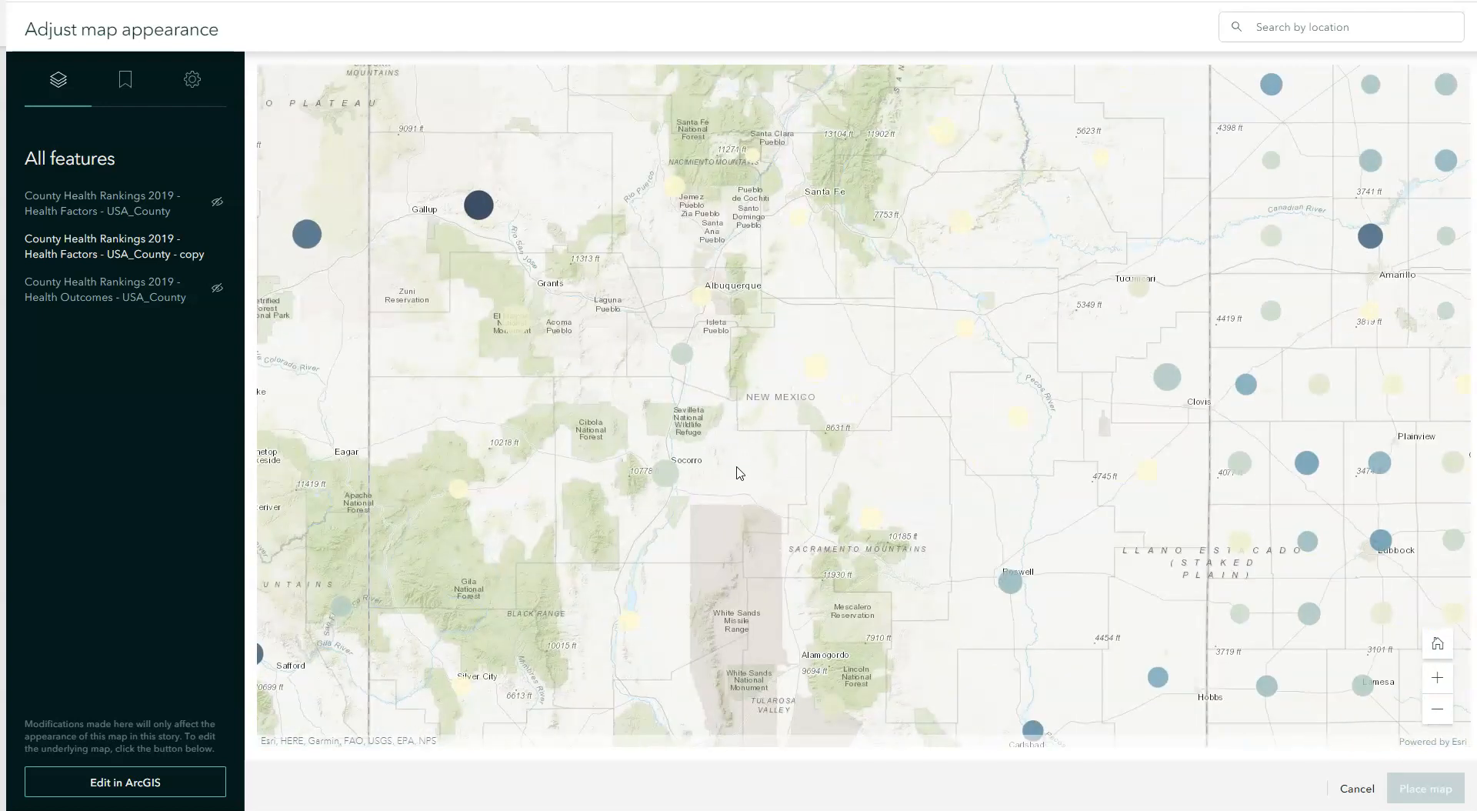
Widen the Obesity and Smoking map's extent to show New Mexico with its neighboring states, and place the map in the story.
scroll(735, 464, "down", 1)
left_click_drag(757, 458, 814, 441)
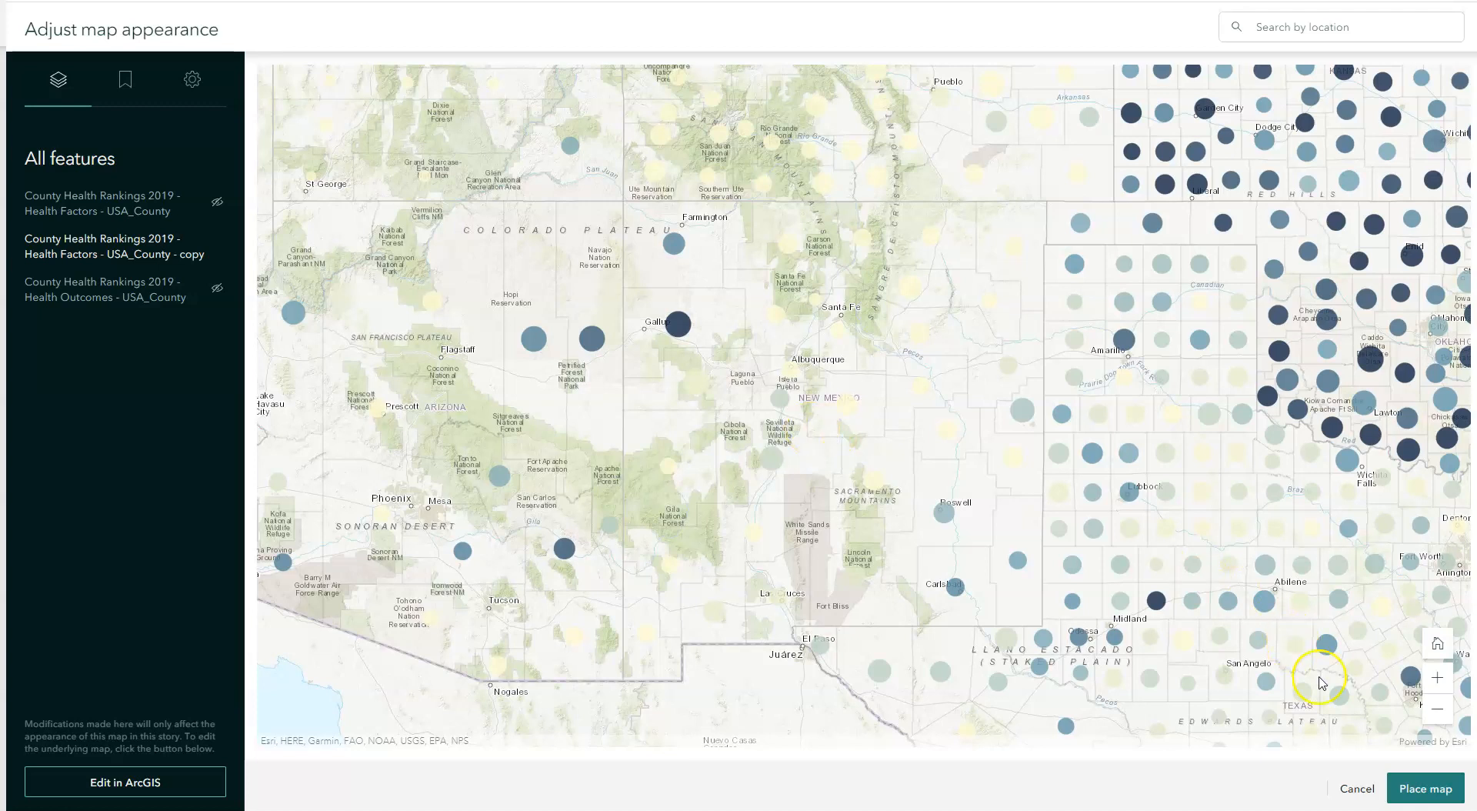
left_click(1431, 792)
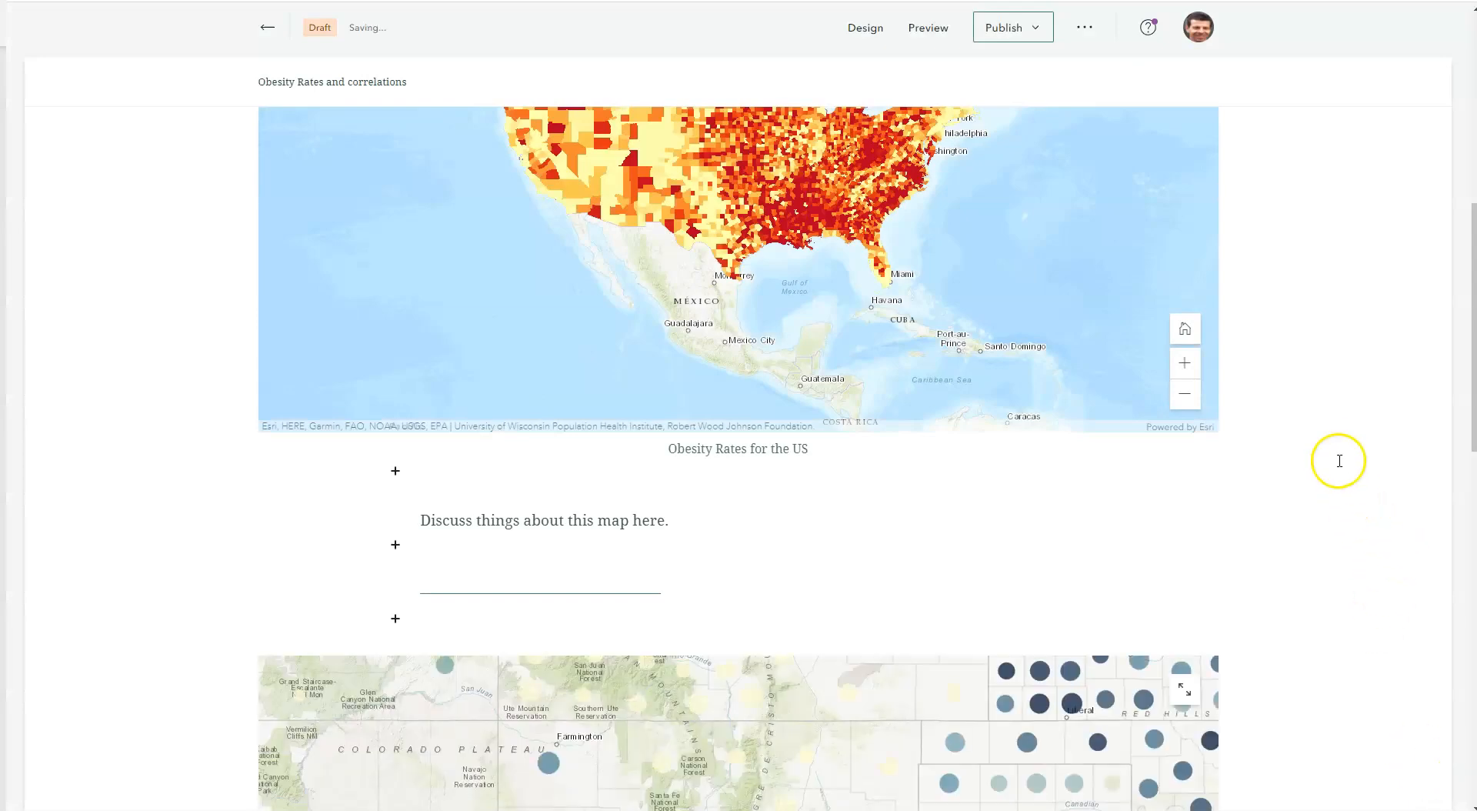
scroll(1329, 405, "down", 7)
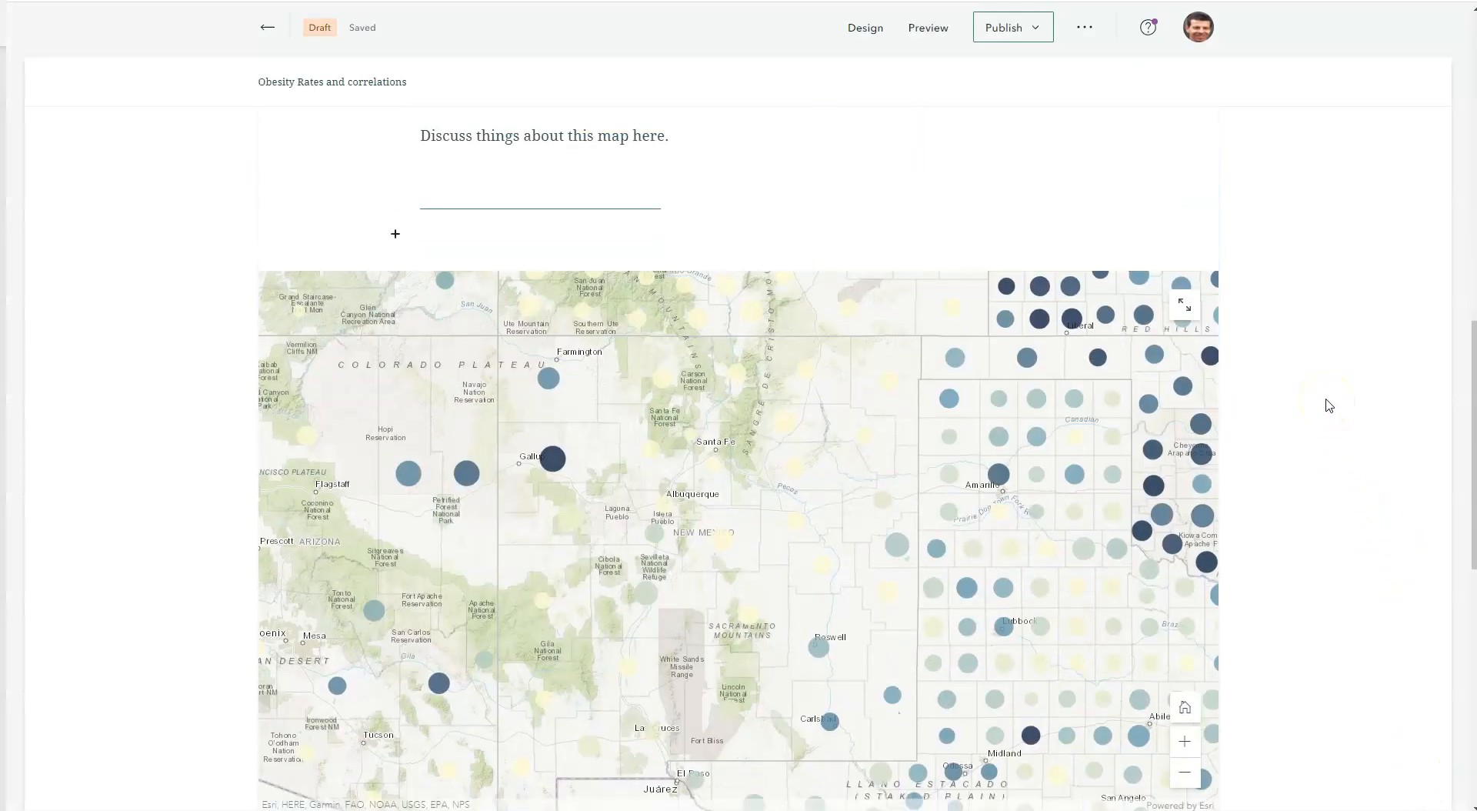
scroll(1328, 406, "down", 2)
left_click(732, 530)
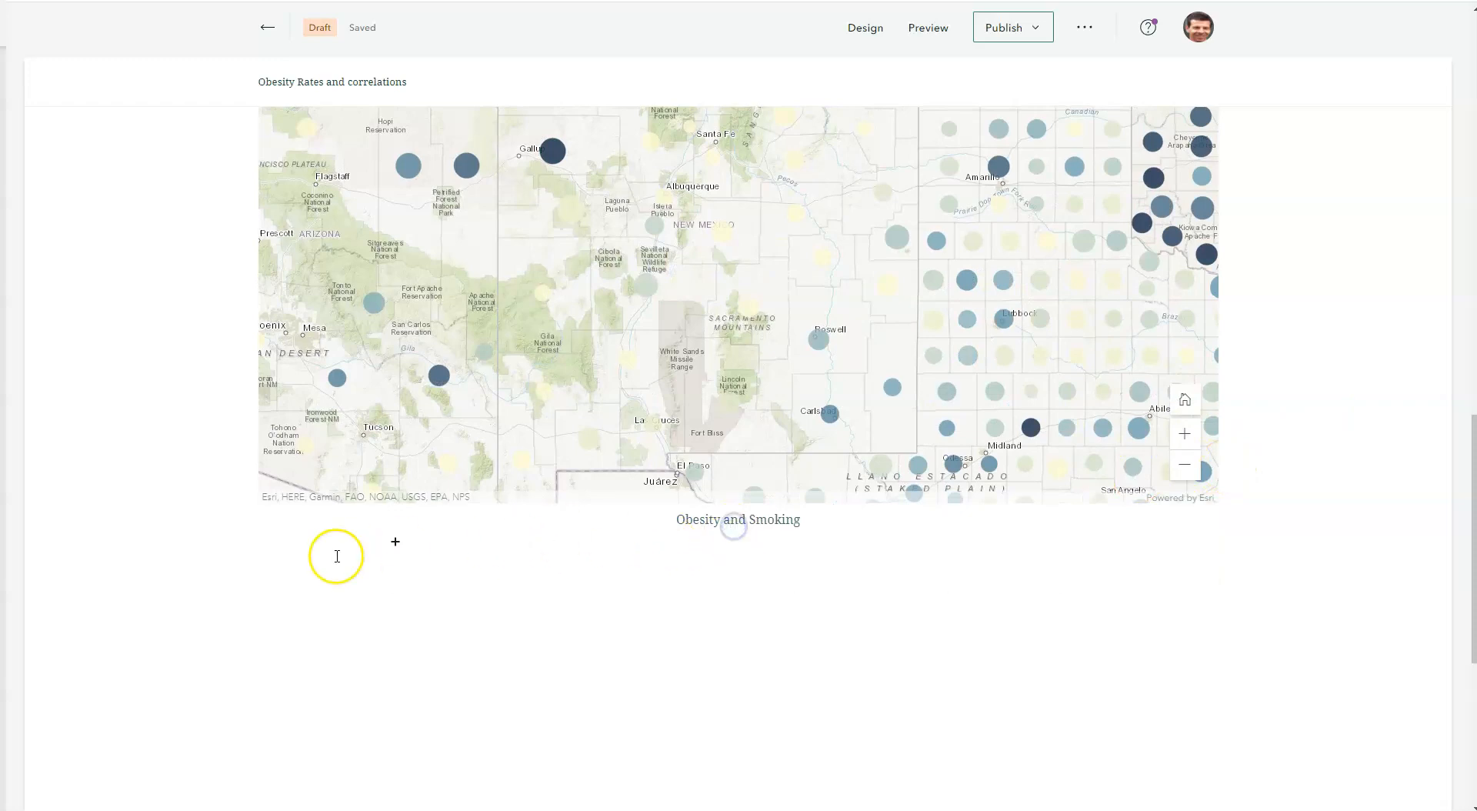
Add a paragraph text block reading "Smoking" below the Obesity and Smoking map.
left_click(395, 544)
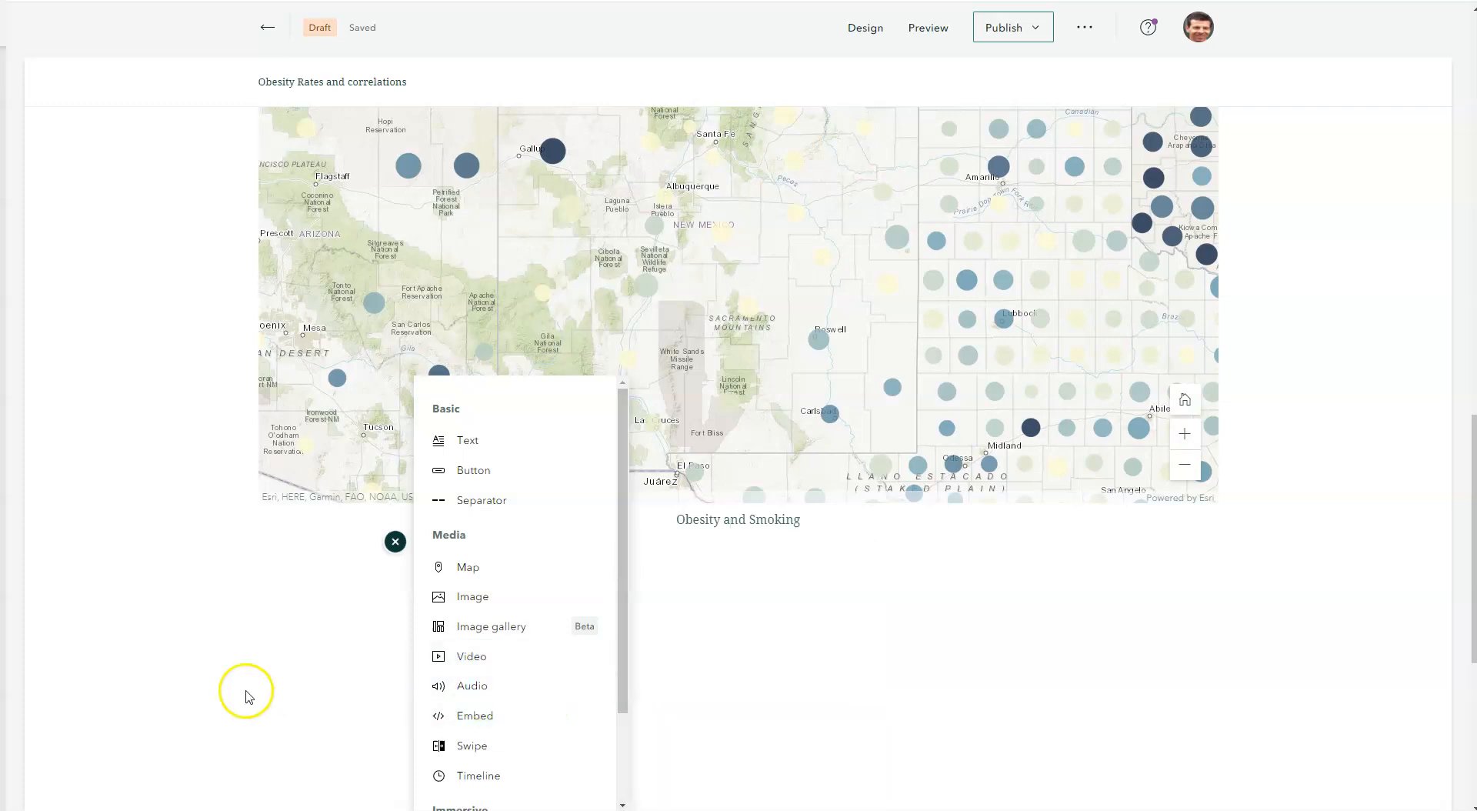
left_click(283, 670)
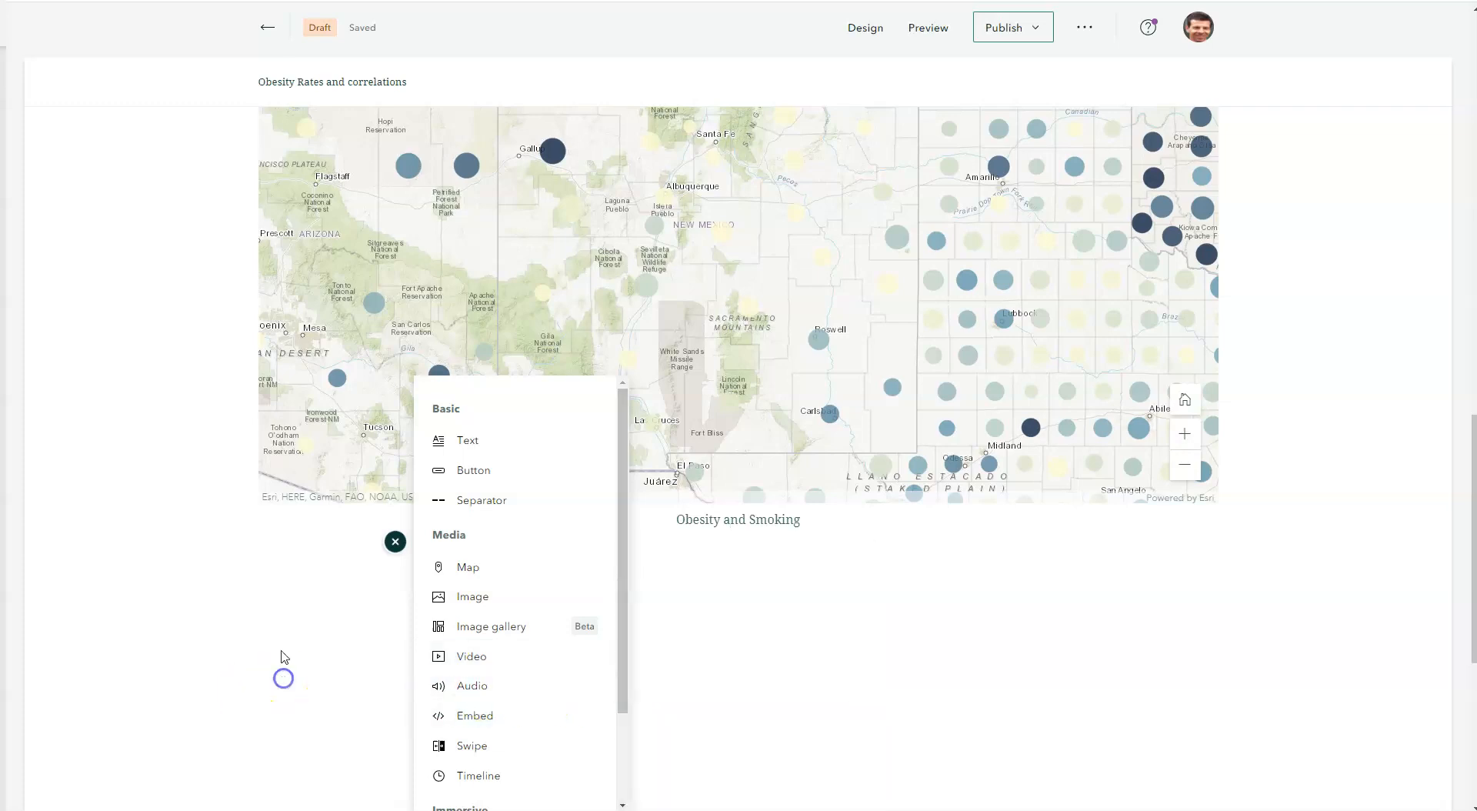
left_click(396, 543)
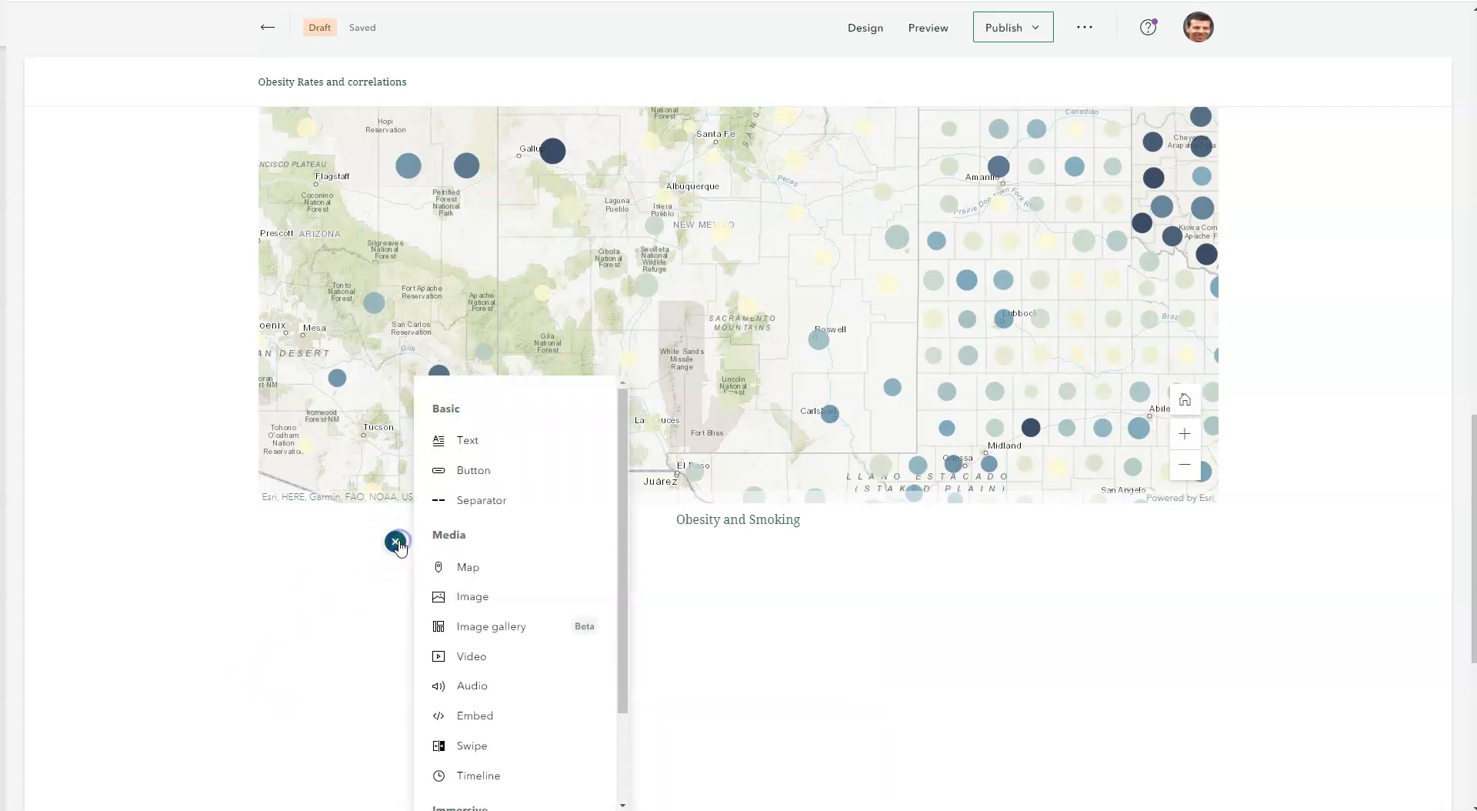
left_click(469, 445)
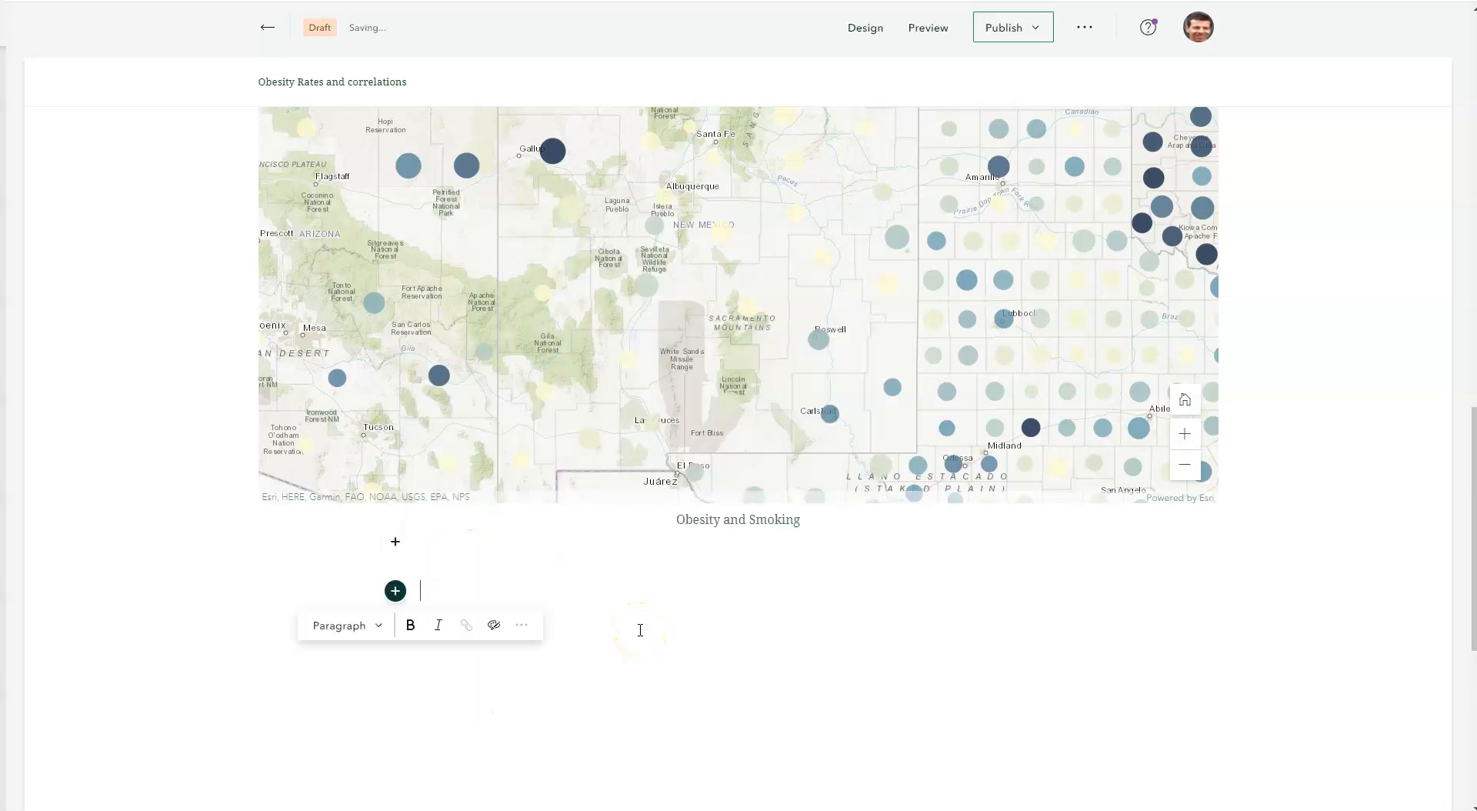
type("Smoking")
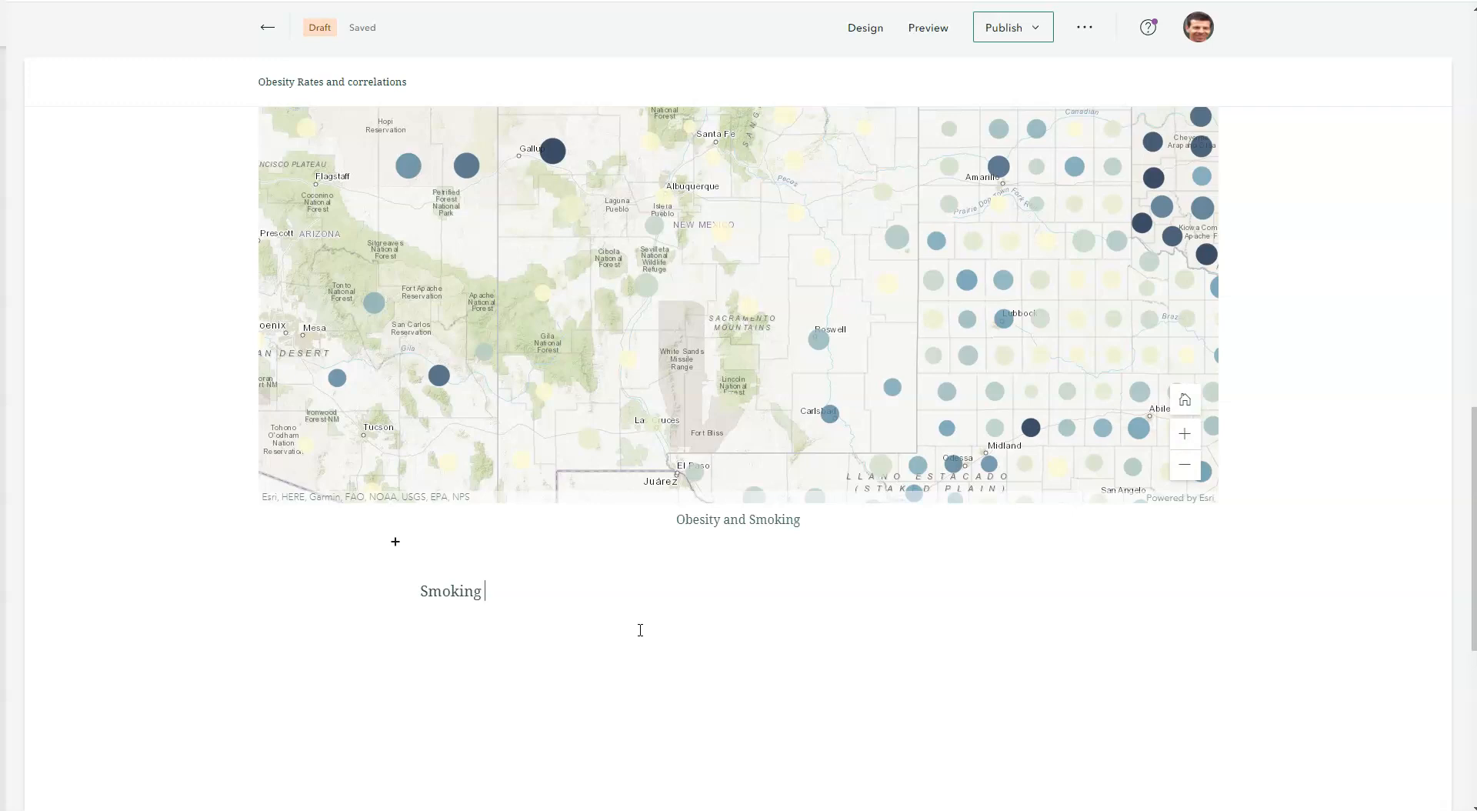
Insert a separator below the Smoking paragraph.
key("Return")
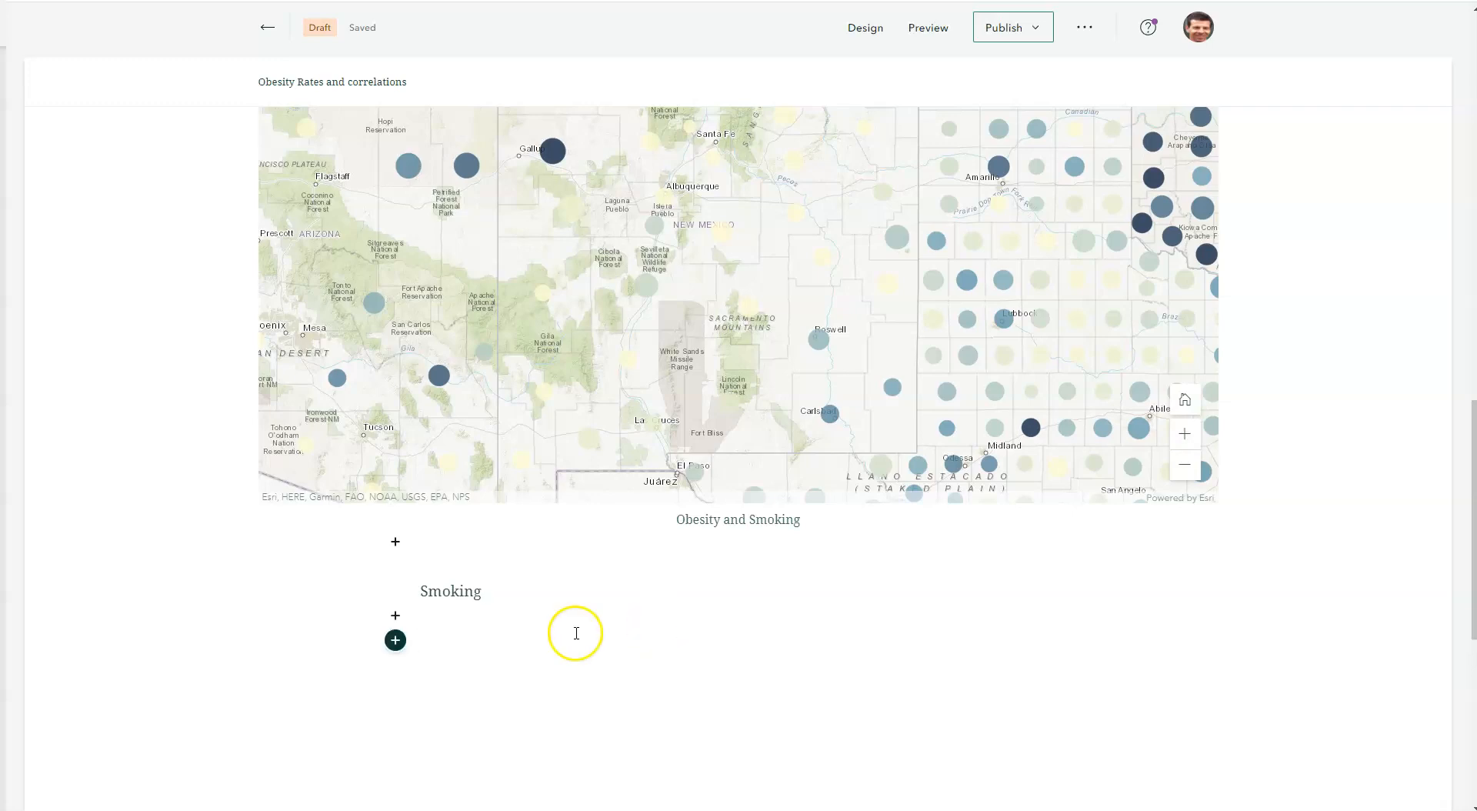
left_click(397, 643)
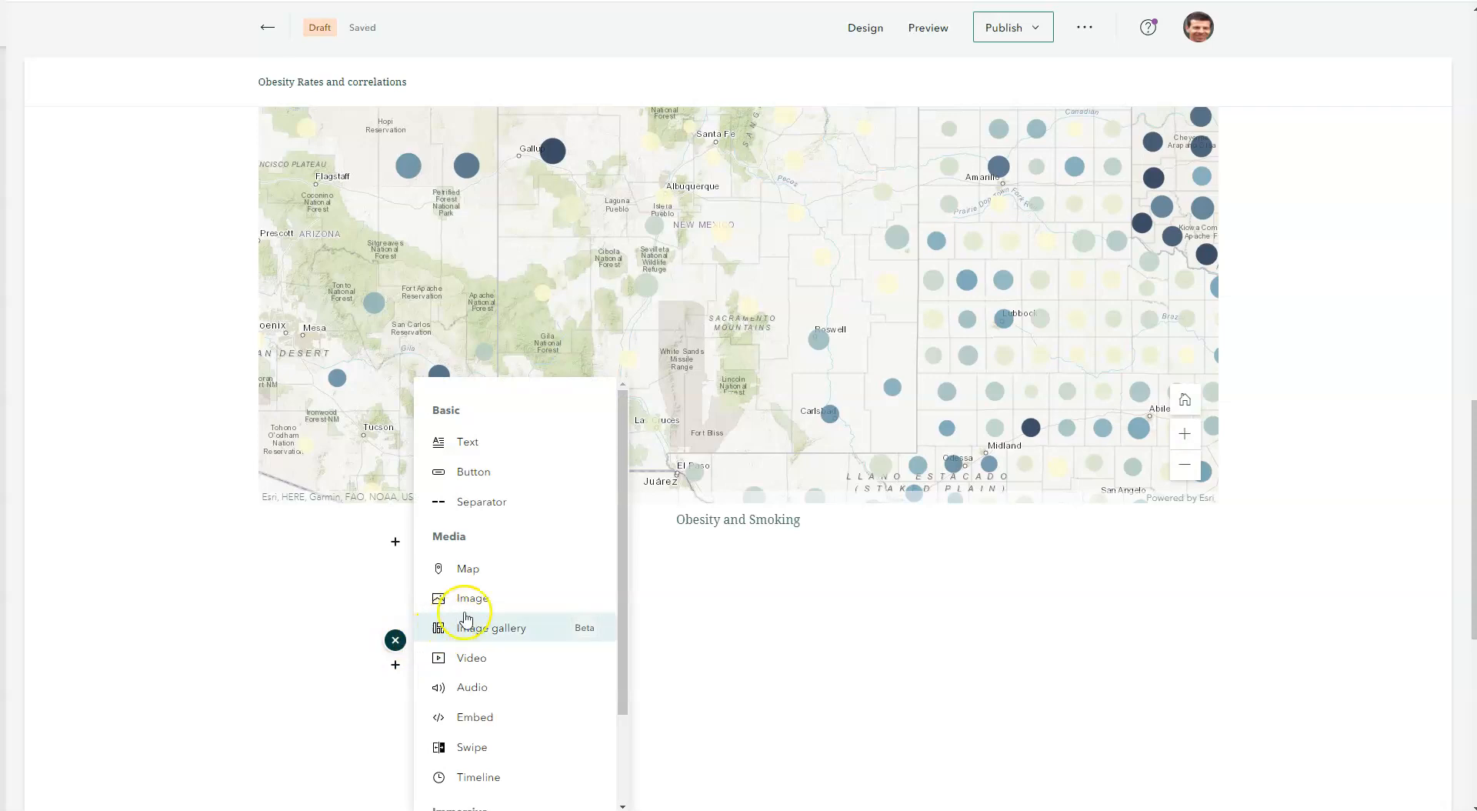
left_click(484, 504)
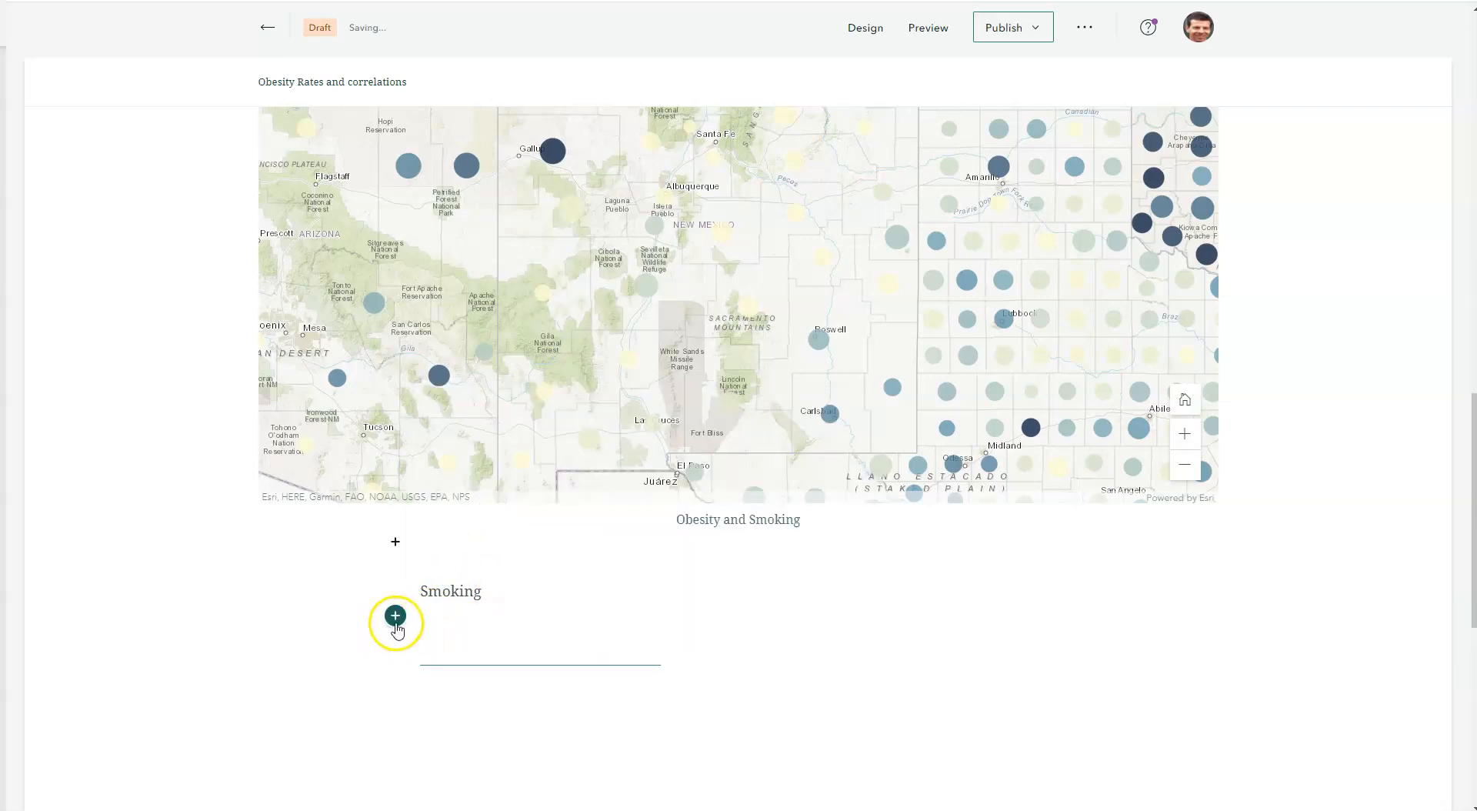
left_click(395, 616)
left_click(462, 600)
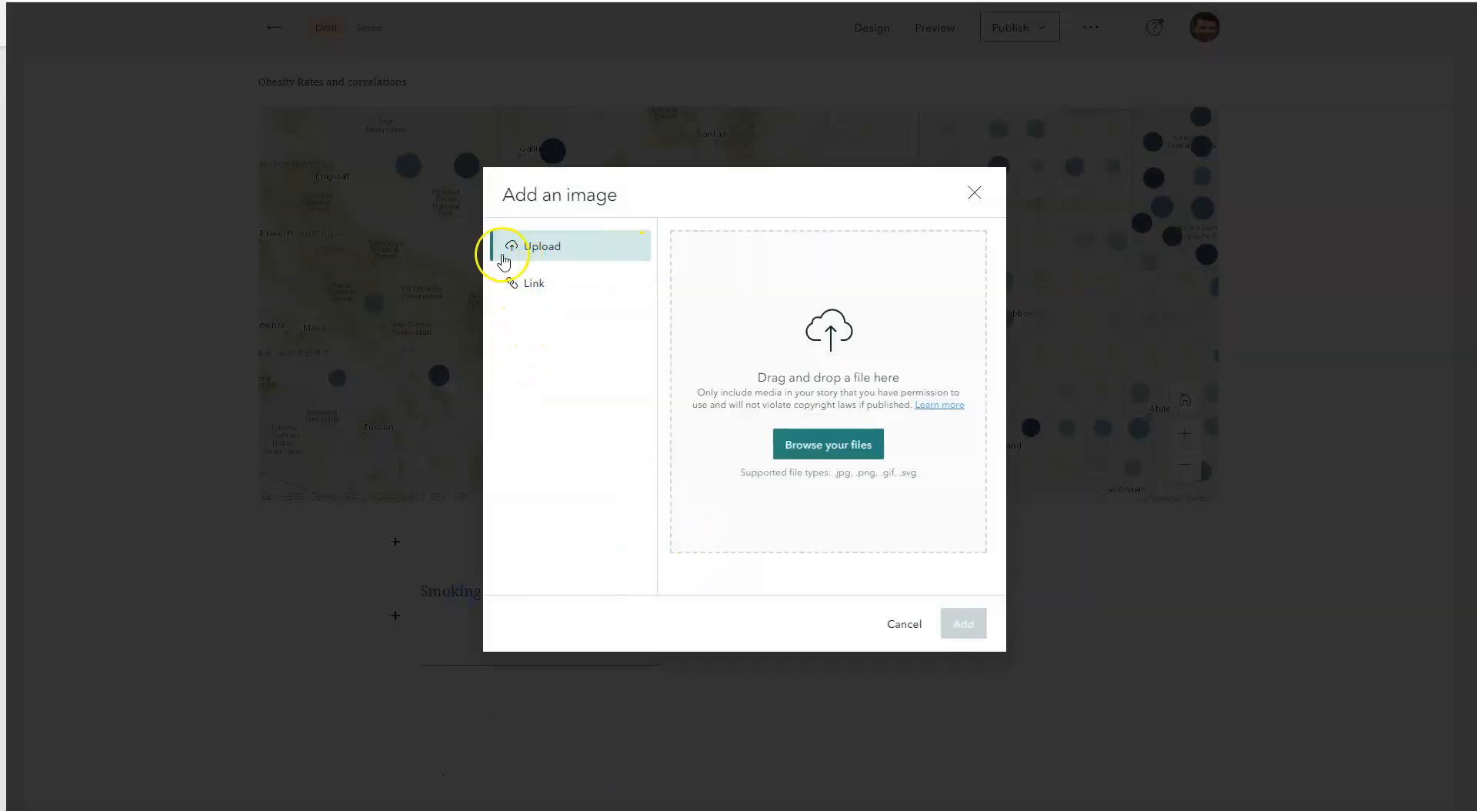
left_click(973, 194)
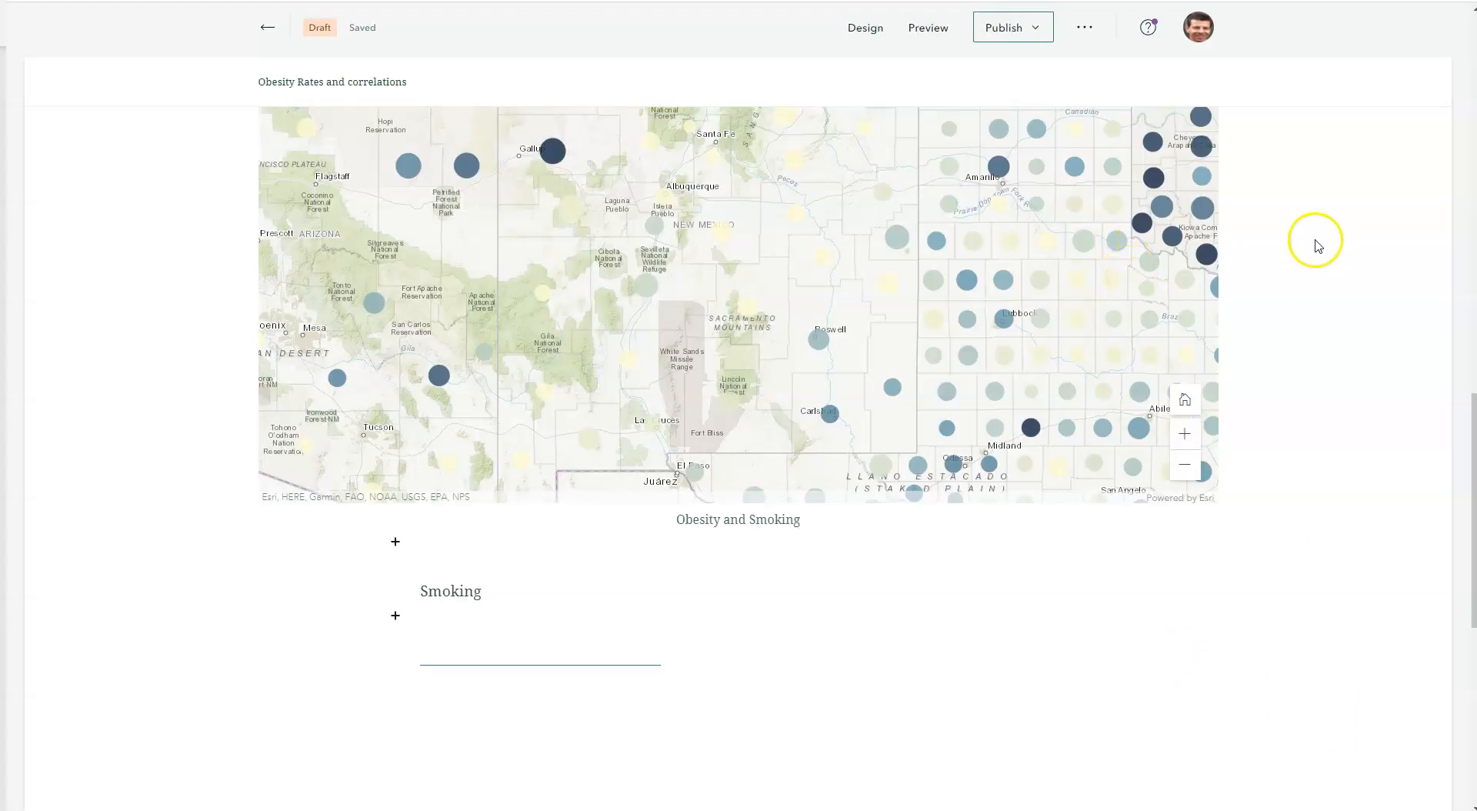
left_click(1020, 28)
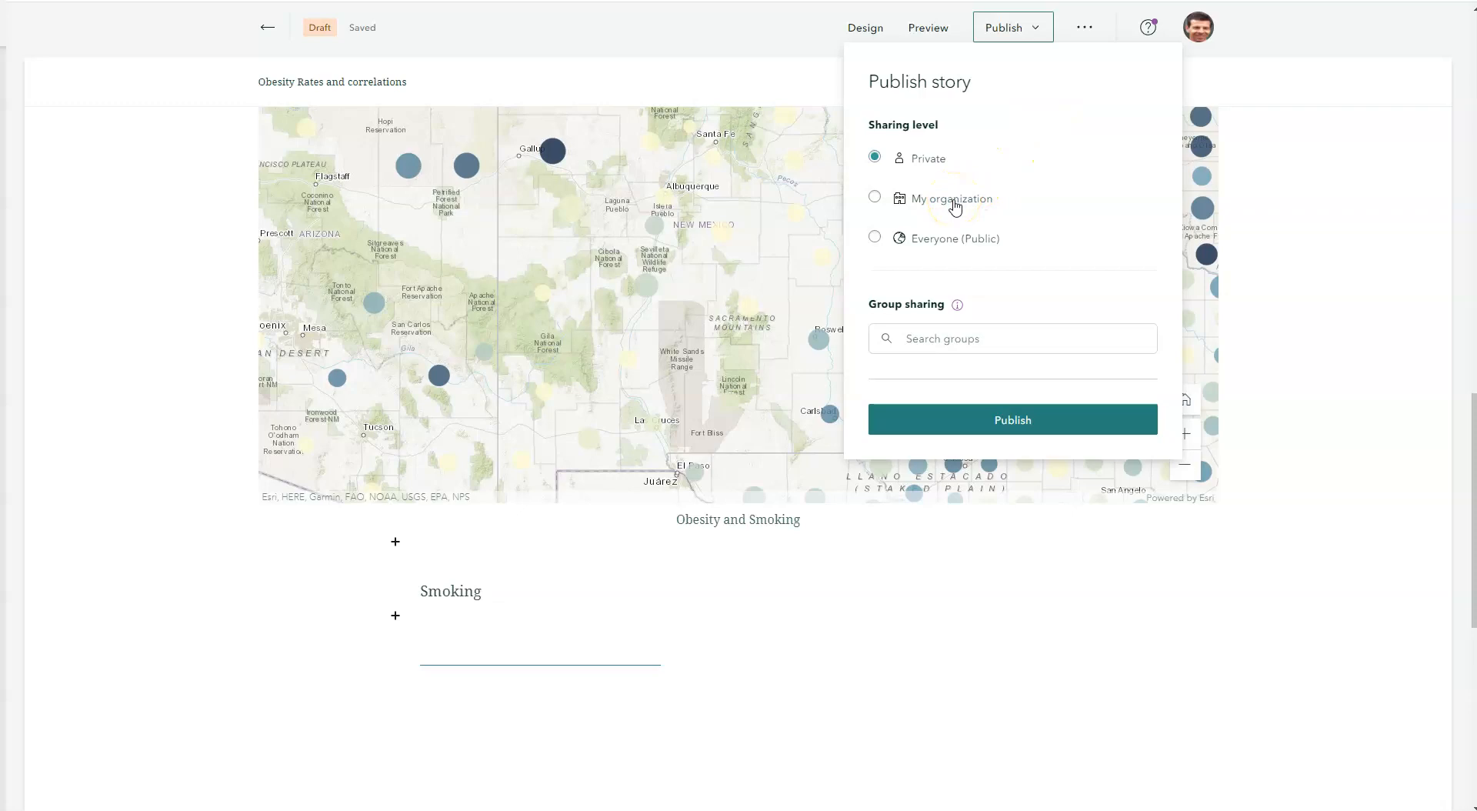
left_click(943, 197)
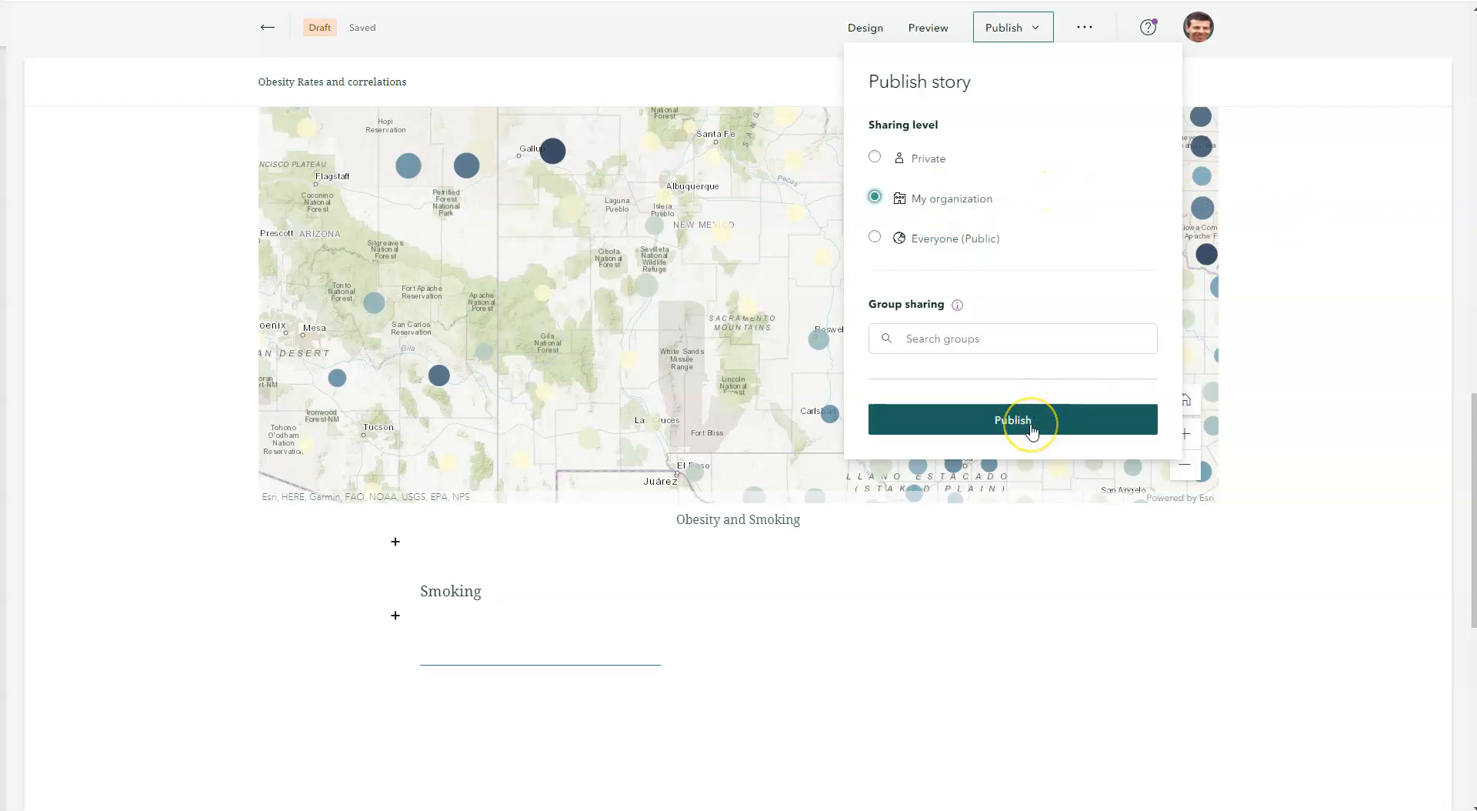
left_click(1299, 373)
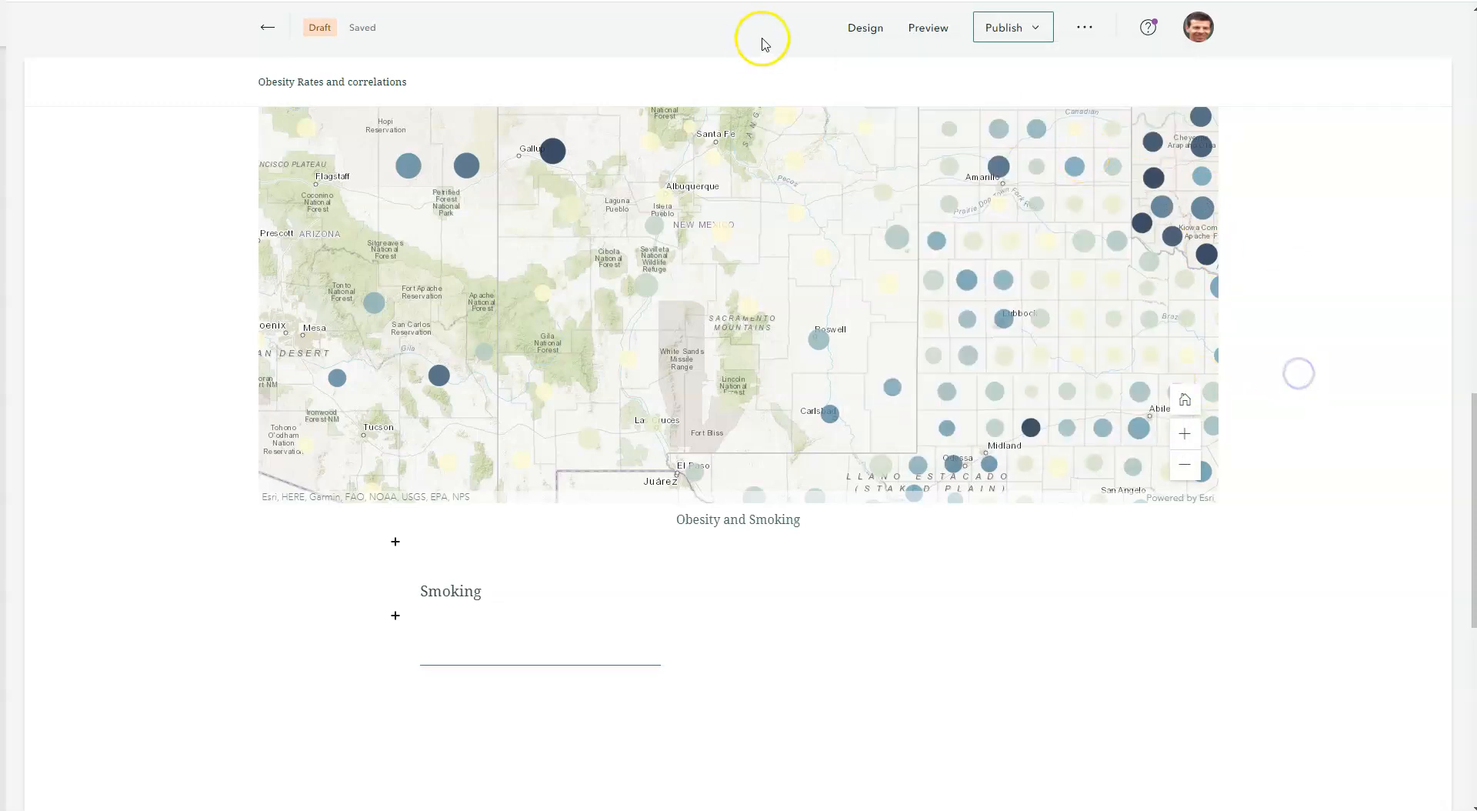
Preview the story down to its last separator, checking the captions, texts and both maps, and pan the Obesity and Smoking map slightly.
left_click(923, 31)
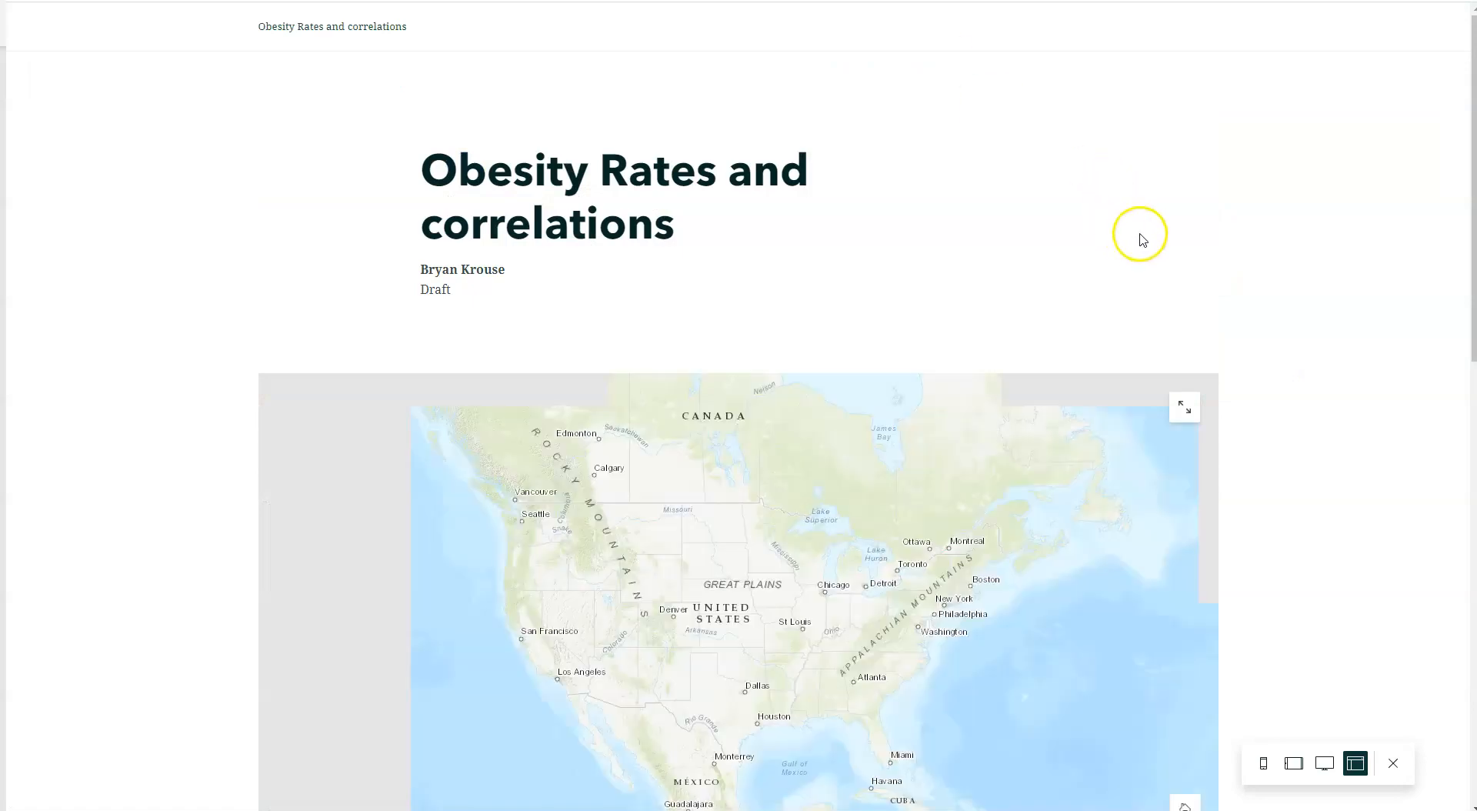
scroll(1216, 238, "down", 2)
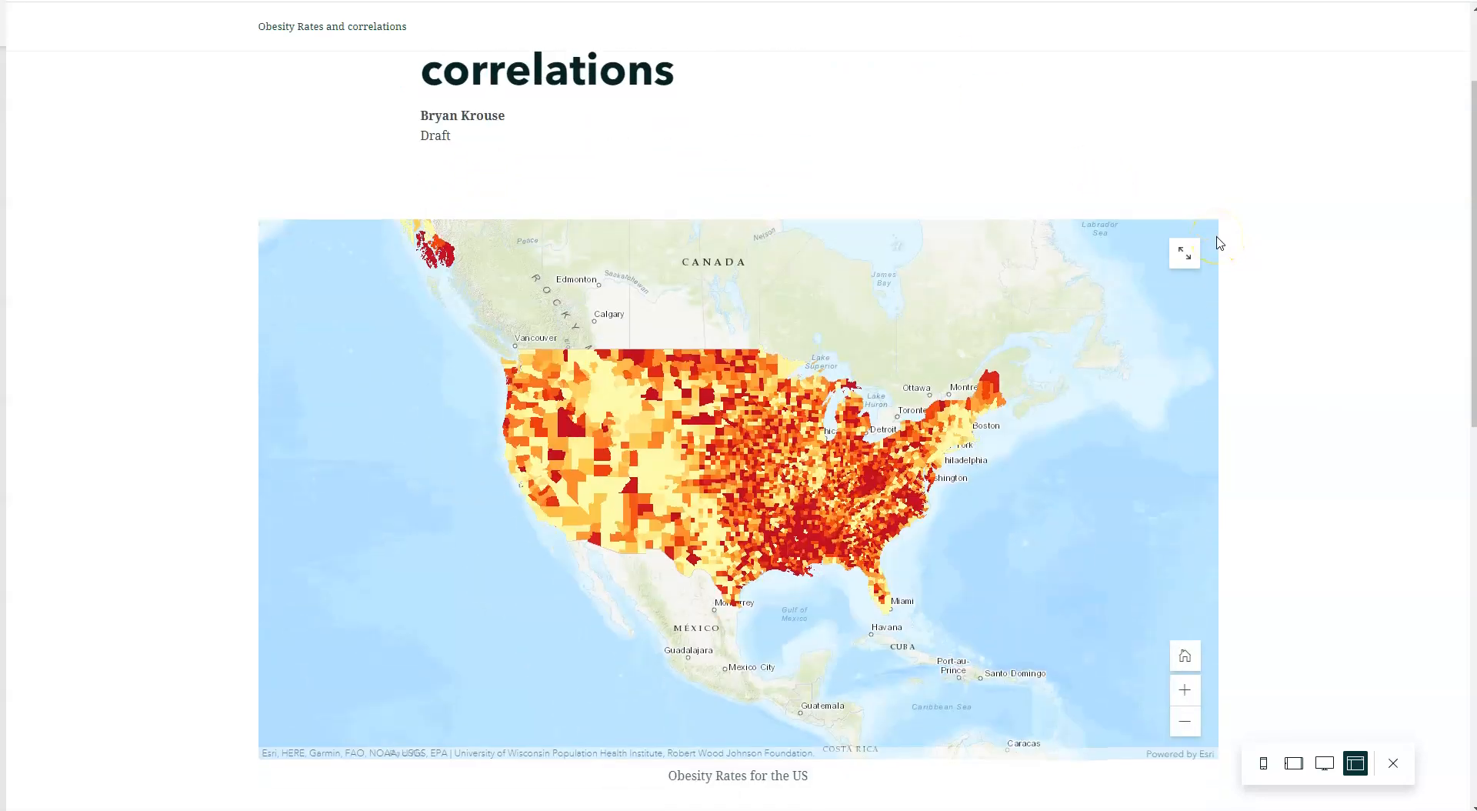
scroll(1231, 254, "down", 8)
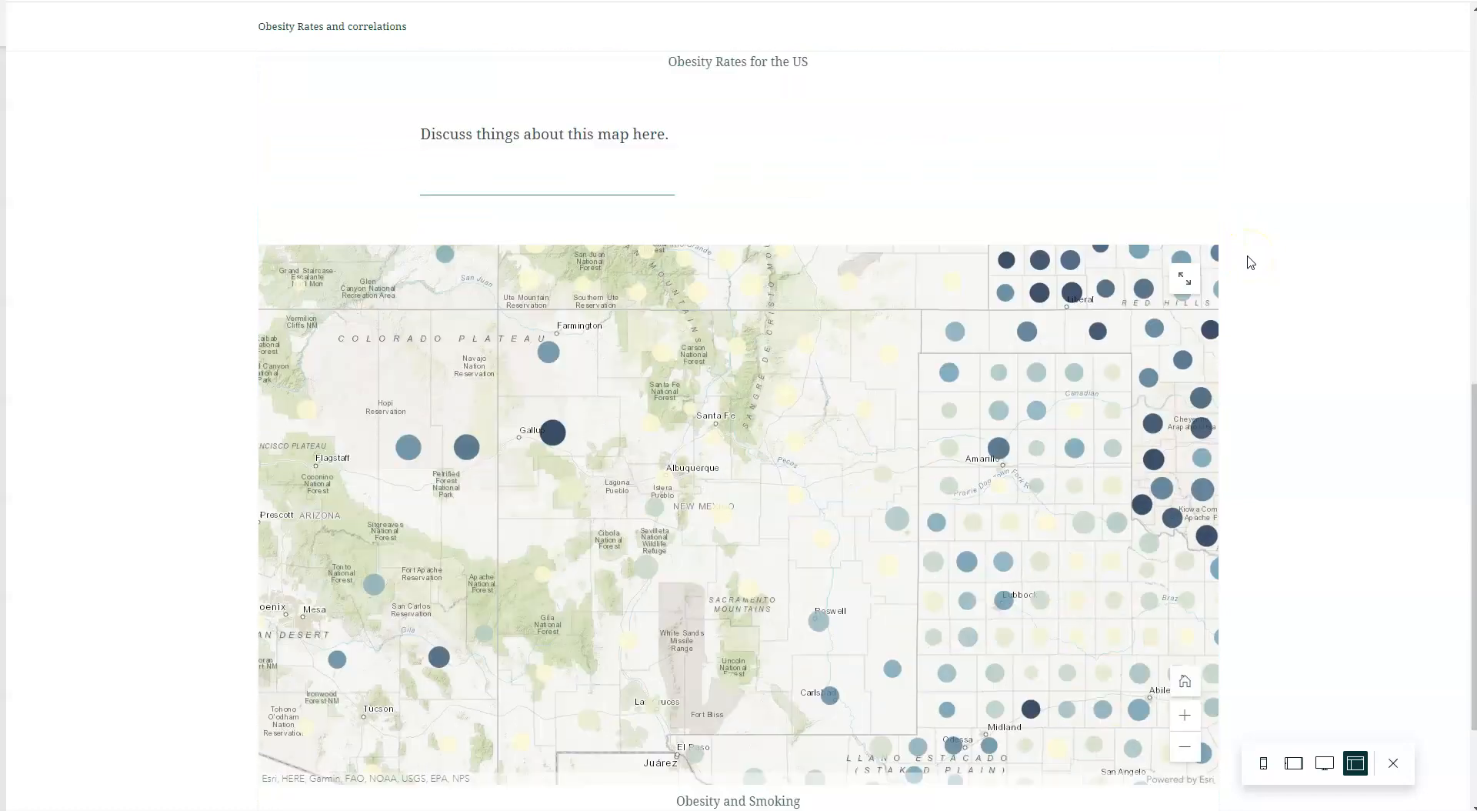
scroll(1250, 263, "down", 2)
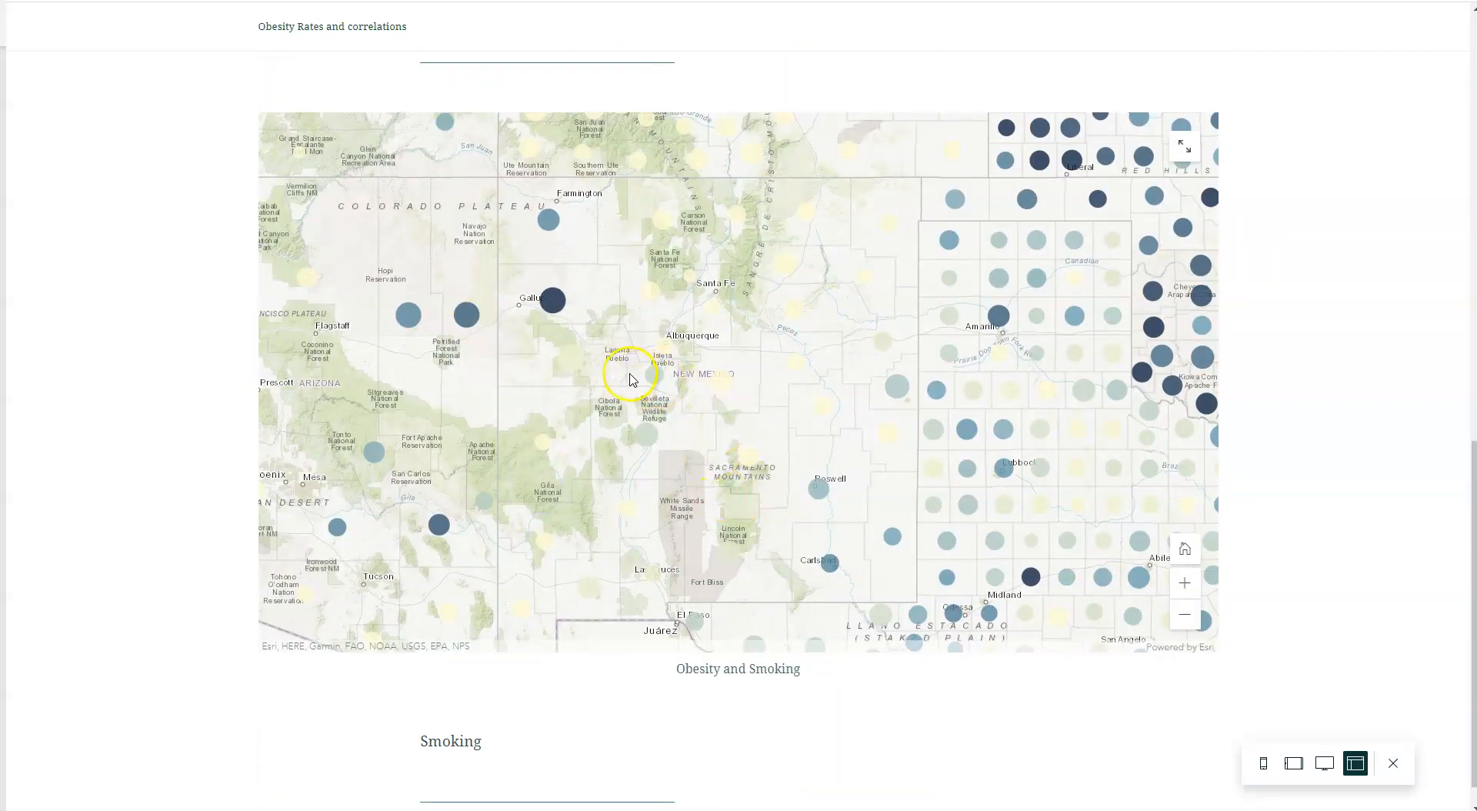
mouse_move(629, 376)
left_mouse_down()
mouse_move(926, 366)
mouse_move(645, 363)
left_mouse_up()
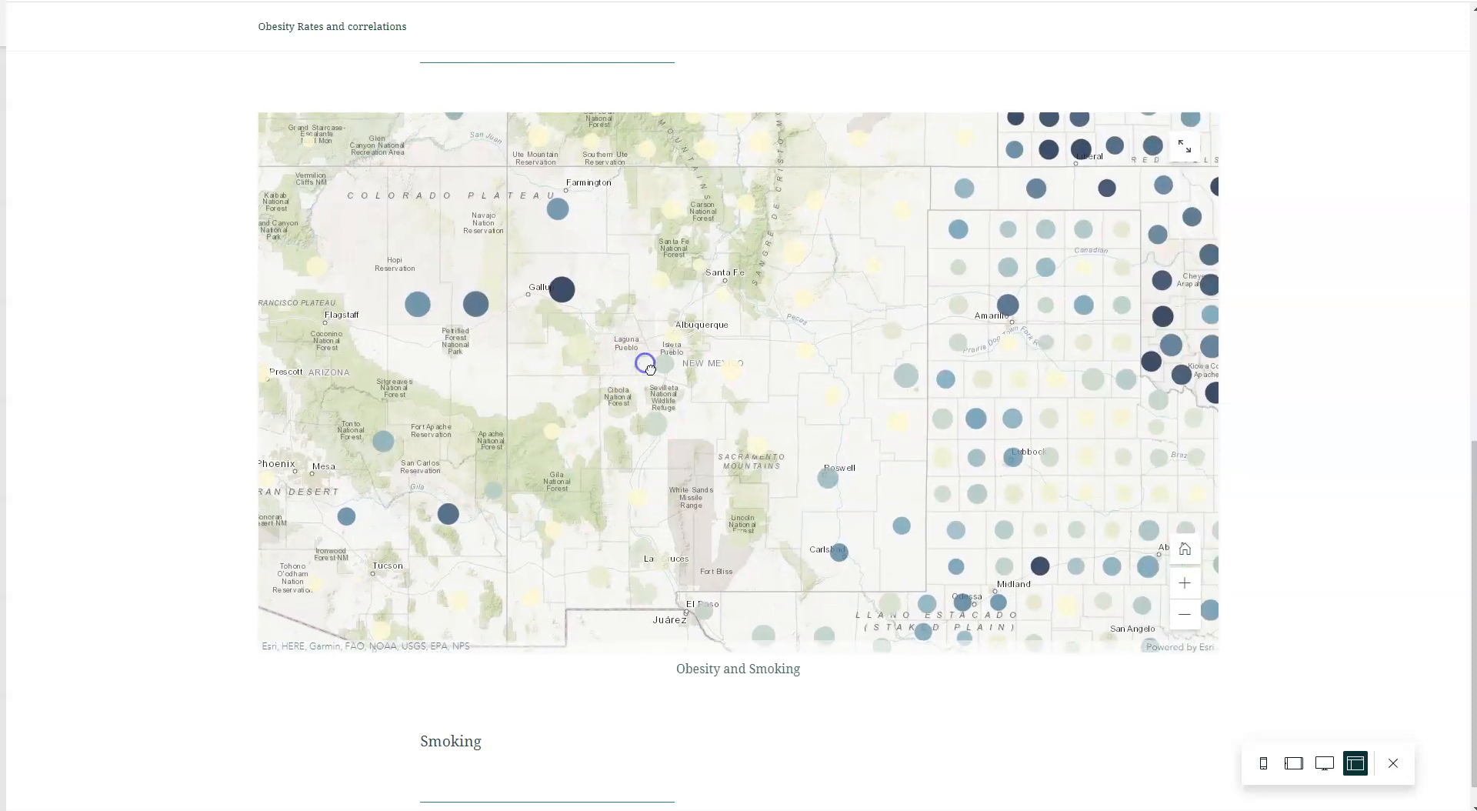
scroll(501, 644, "down", 1)
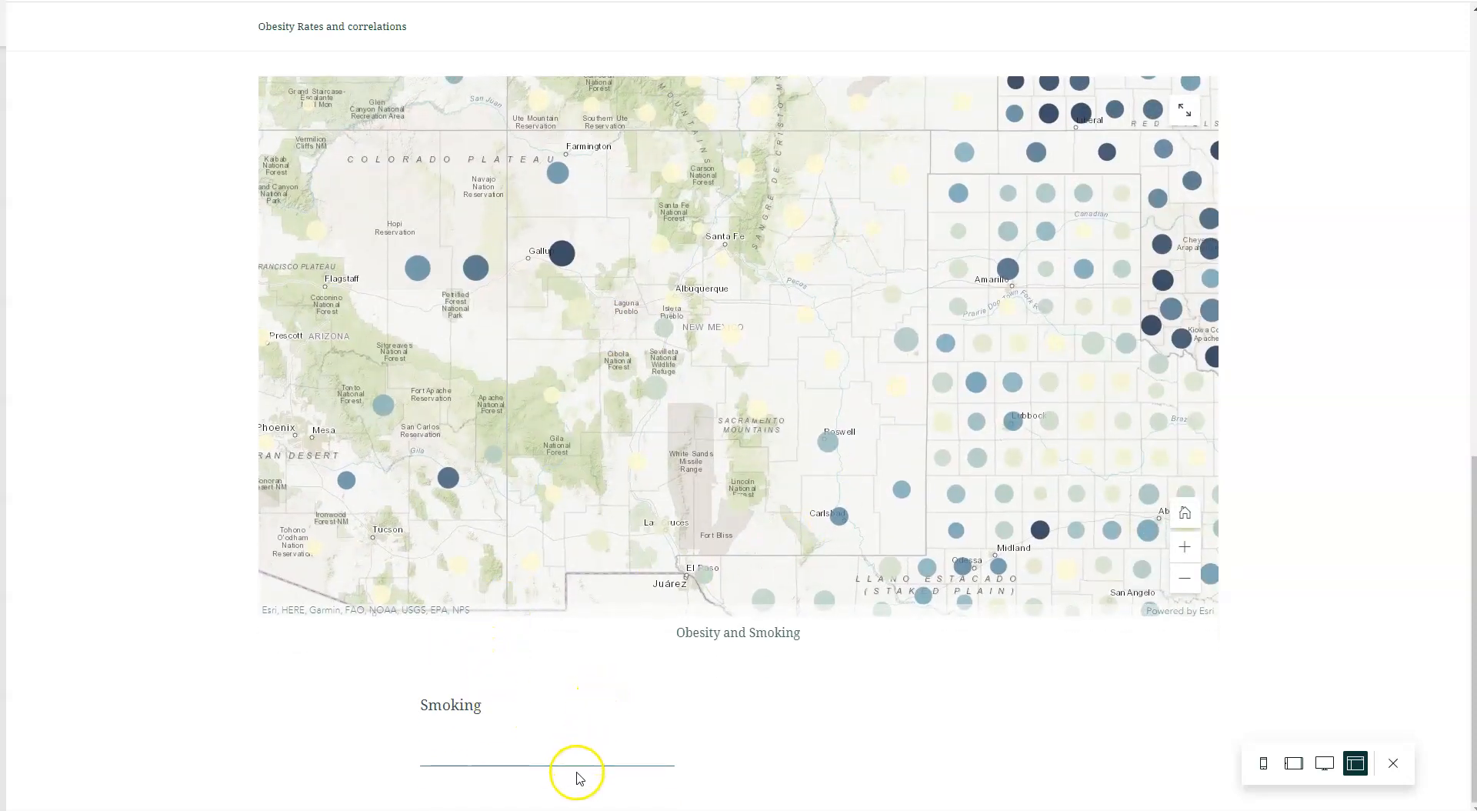
Review the preview back up to the title, check the desktop layout, and return to editing the story.
scroll(658, 429, "up", 1)
scroll(590, 59, "up", 4)
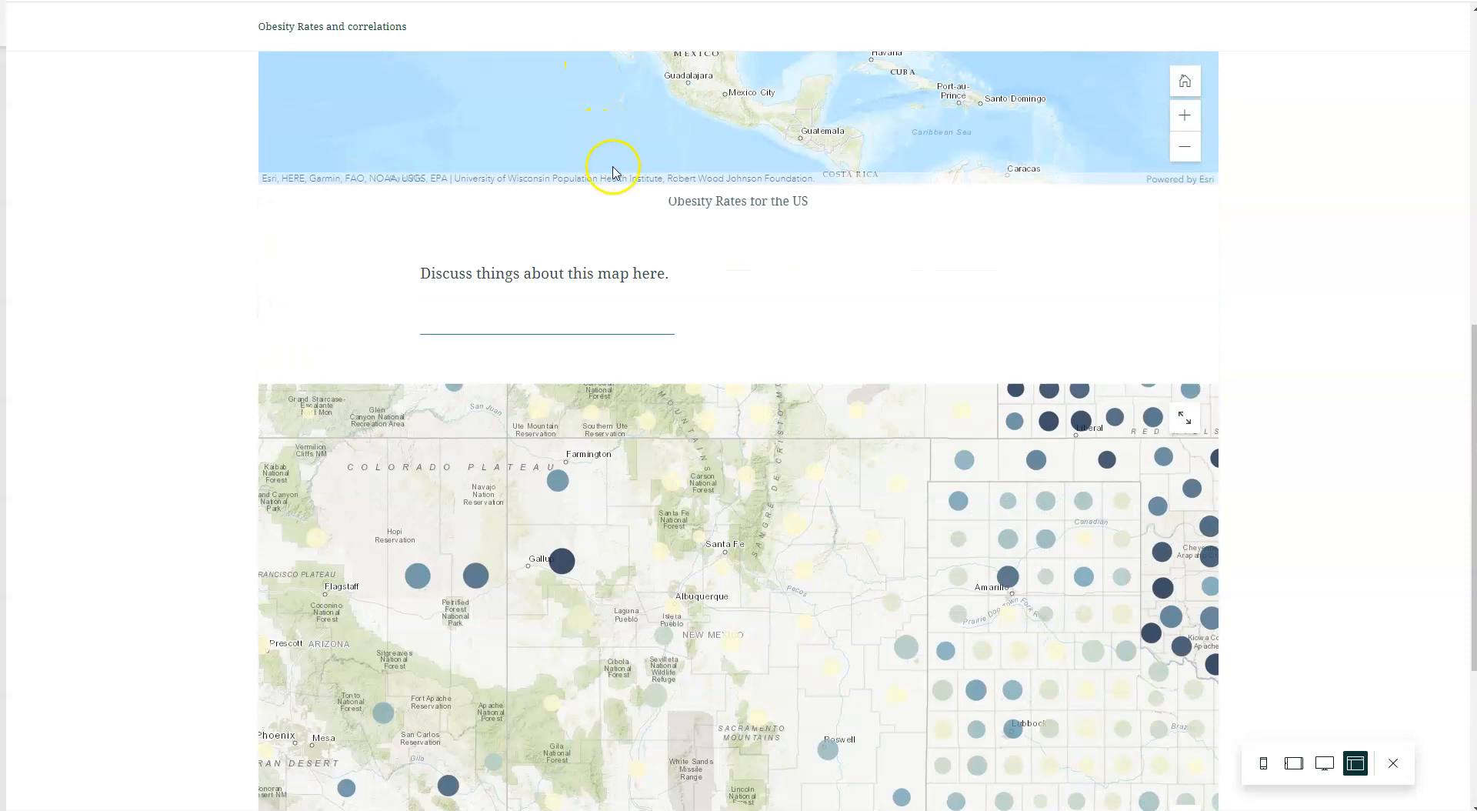
scroll(611, 165, "up", 4)
scroll(893, 176, "up", 2)
scroll(801, 154, "up", 4)
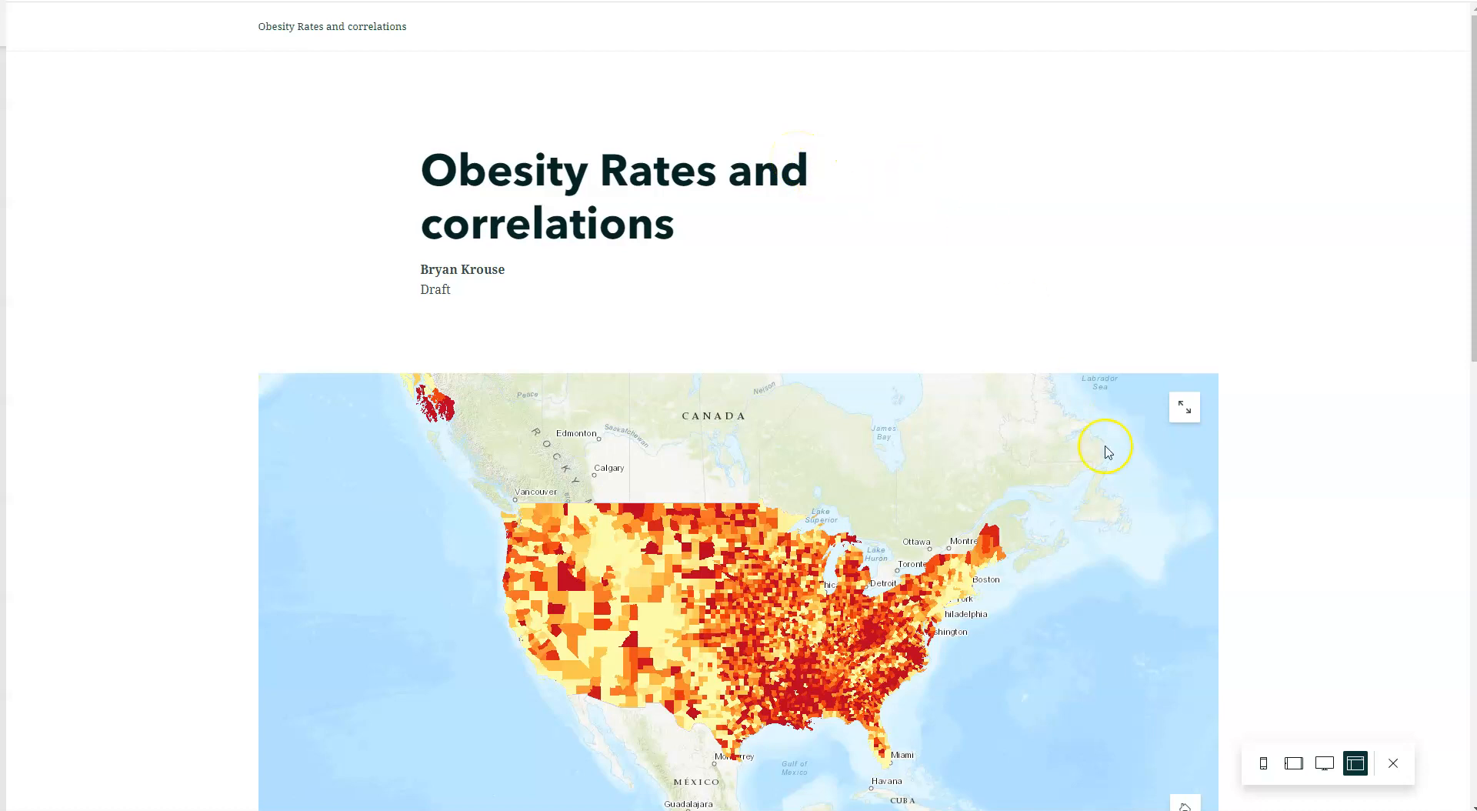
left_click(1324, 765)
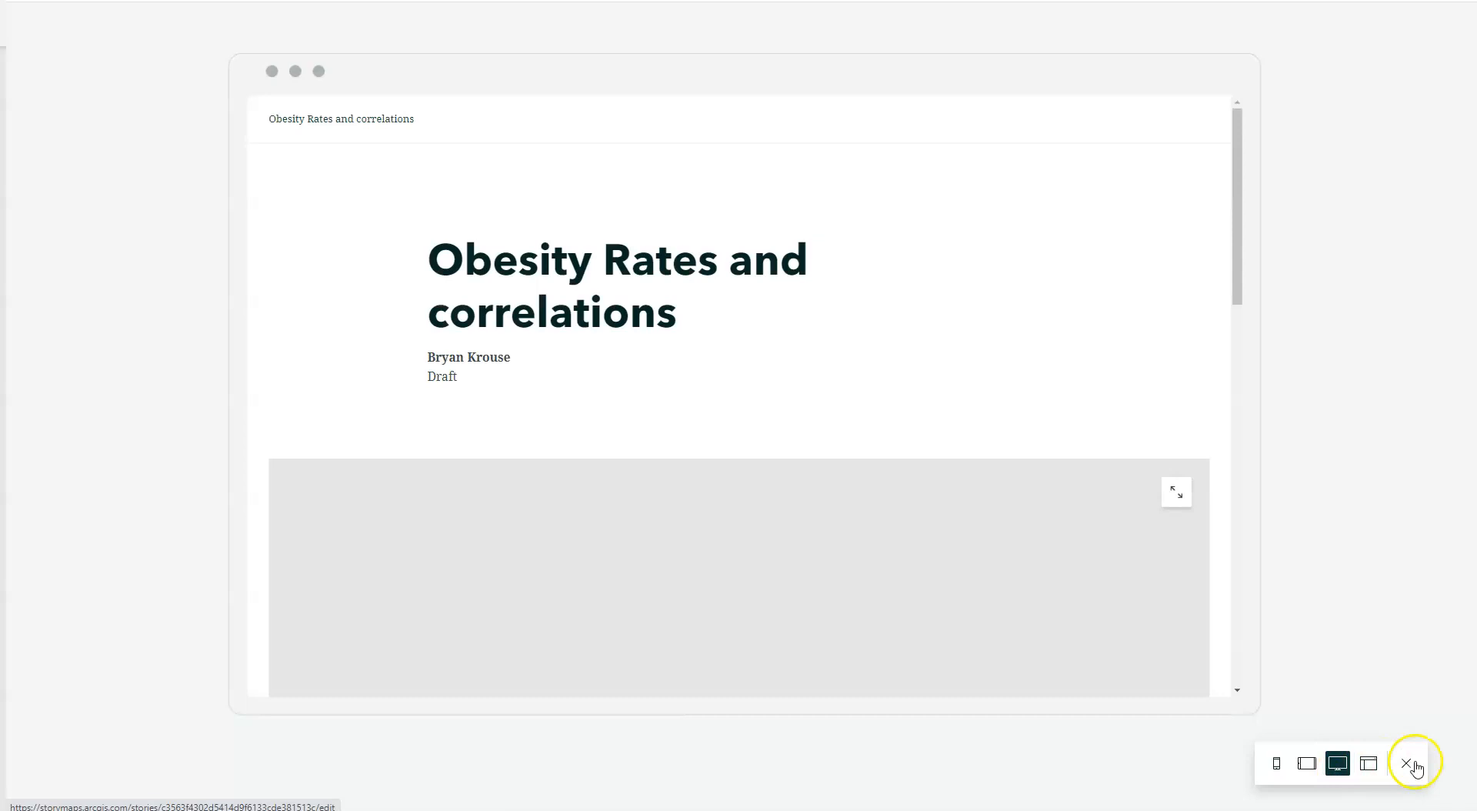
left_click(1408, 763)
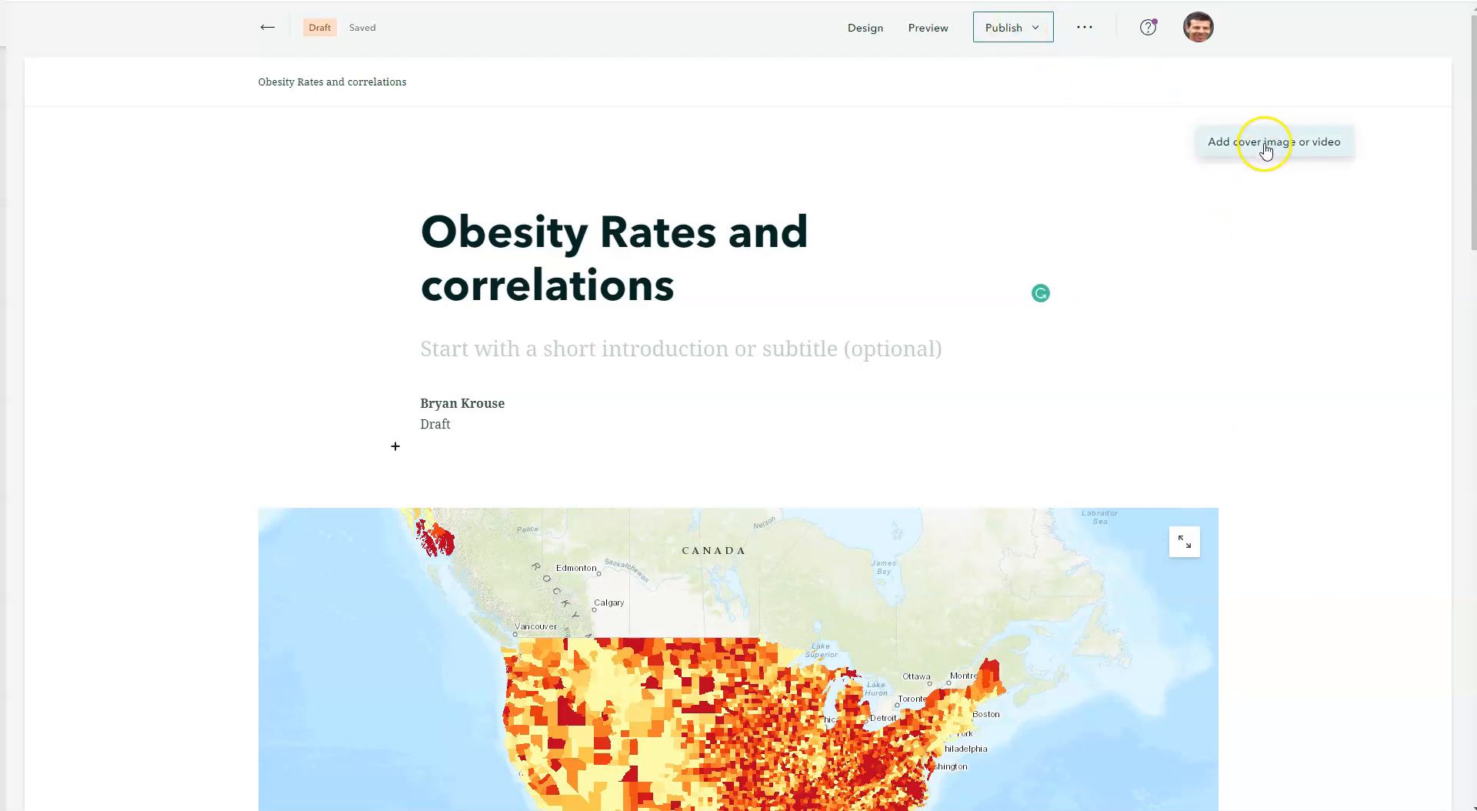
Publish the story with the My organization sharing level, share it with the PHLT 110 group, and look over the published page.
left_click(1006, 28)
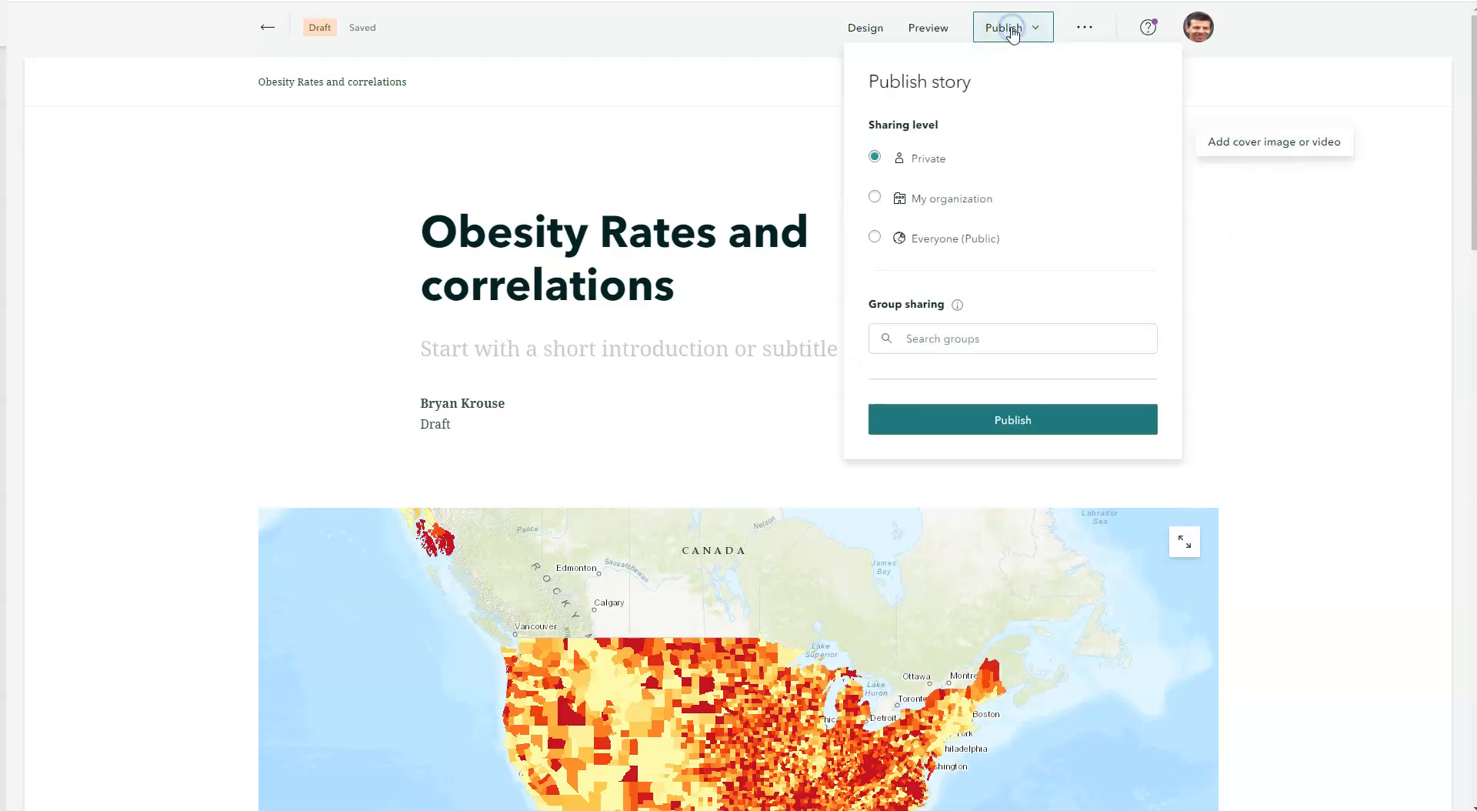
left_click(955, 197)
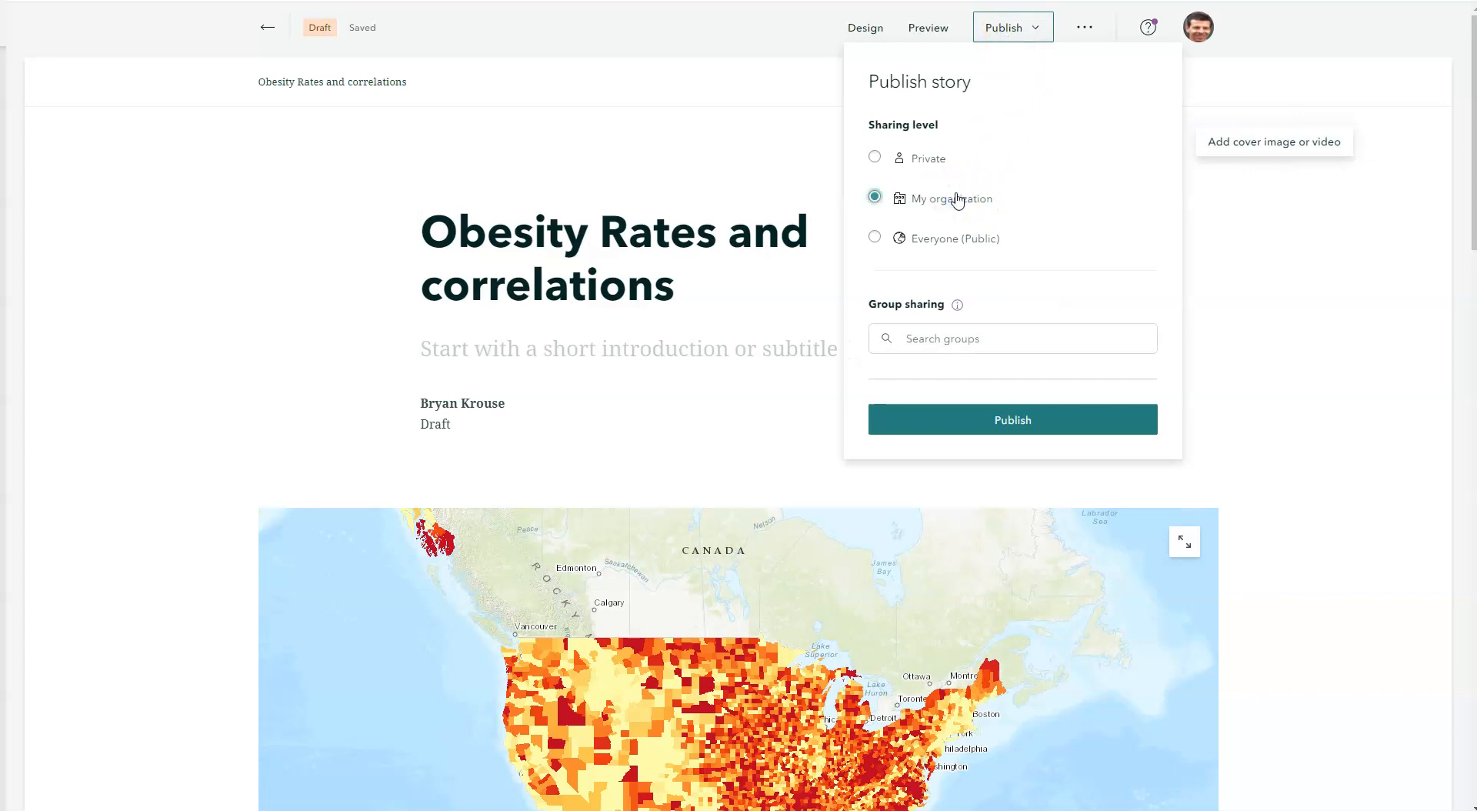
left_click(958, 341)
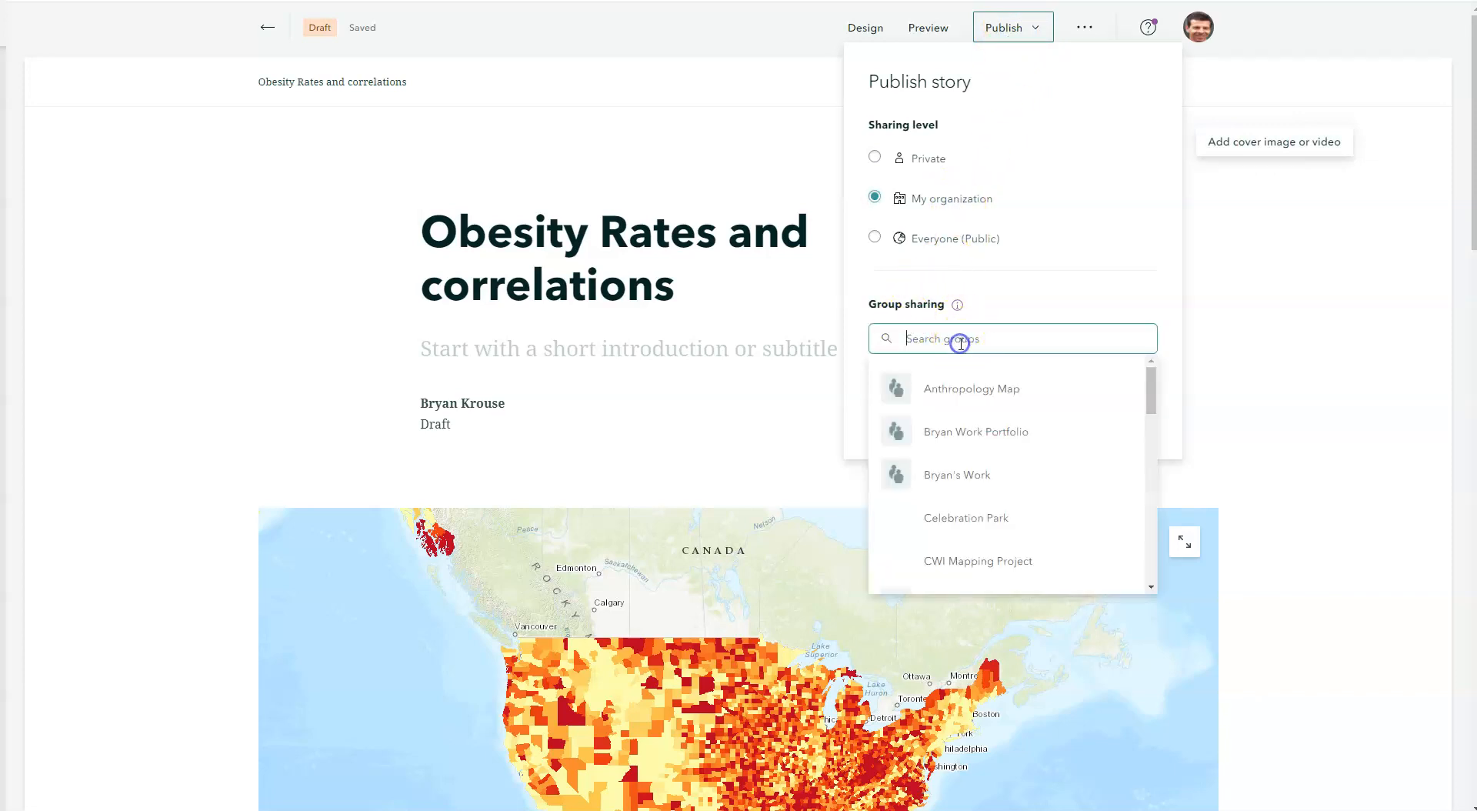
left_click_drag(1151, 398, 1160, 549)
left_click(960, 542)
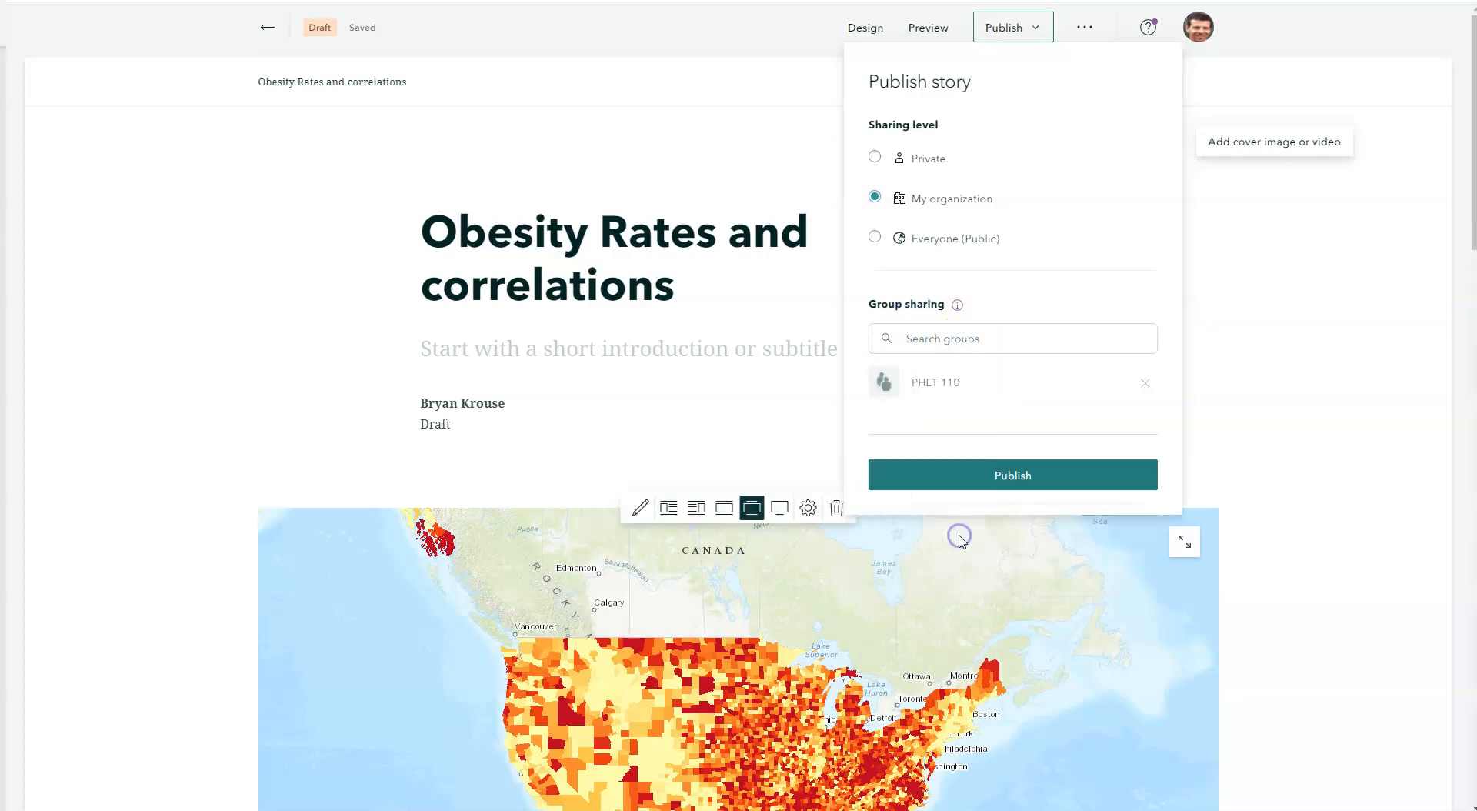
left_click(1004, 477)
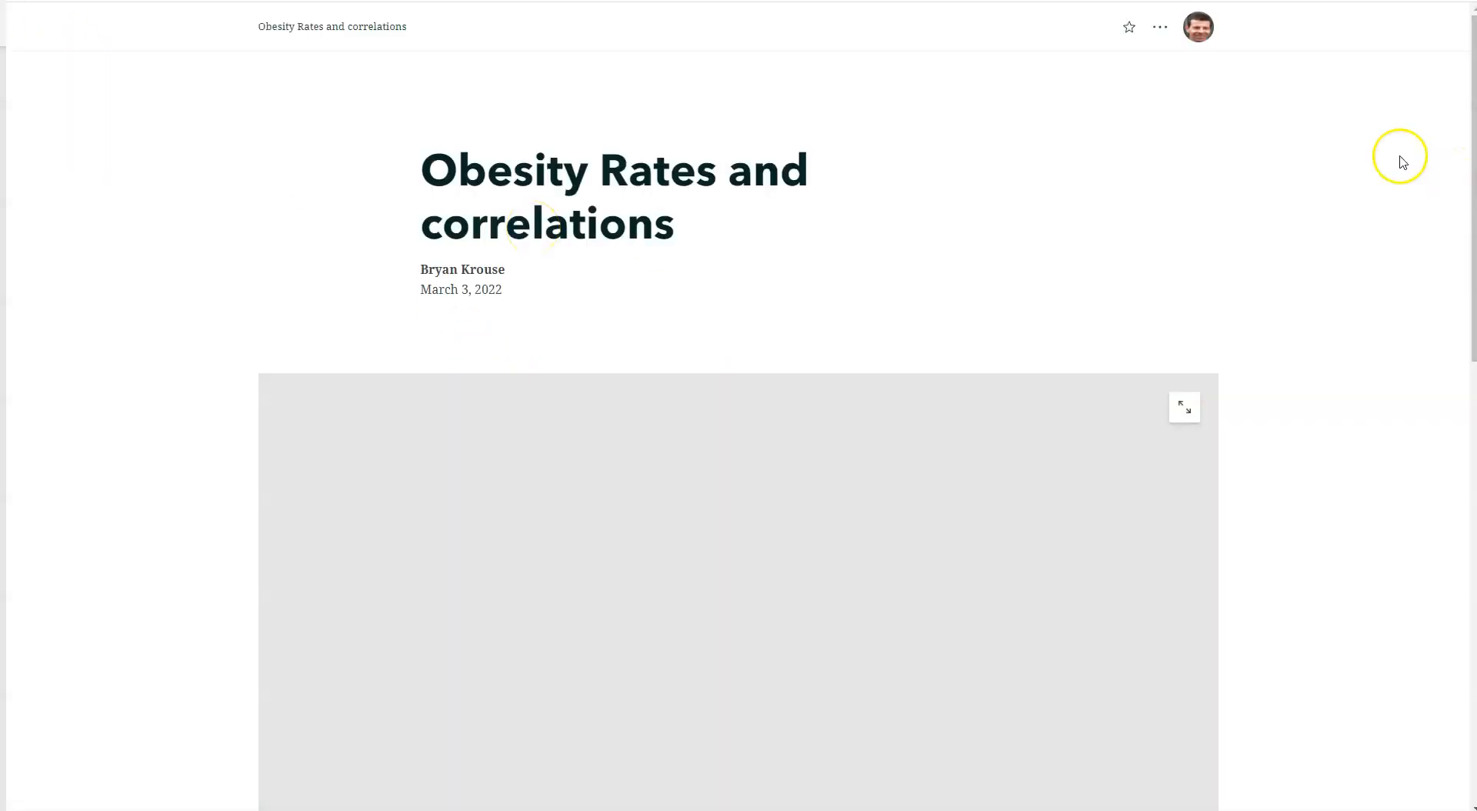
scroll(1293, 217, "down", 2)
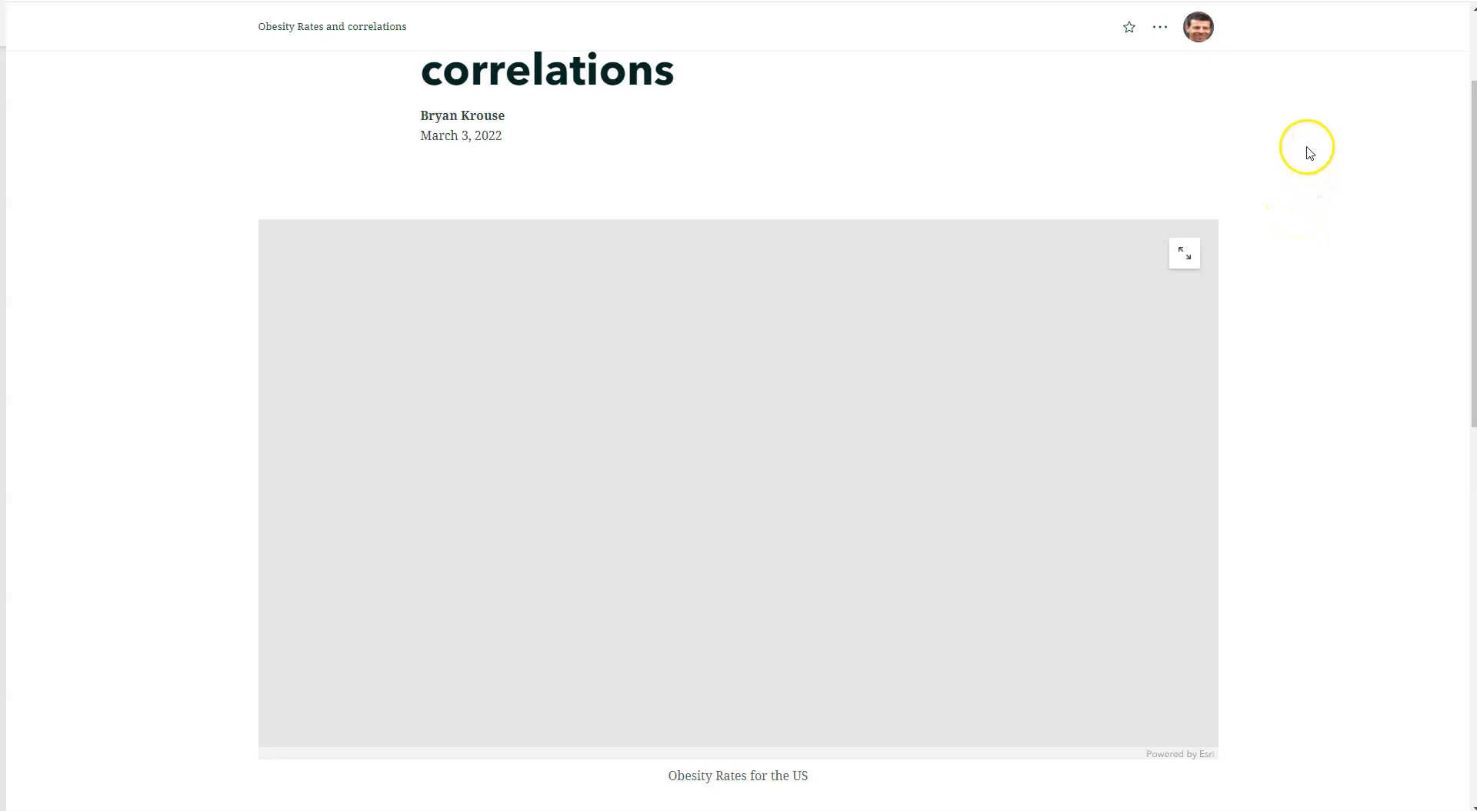
scroll(1310, 149, "down", 10)
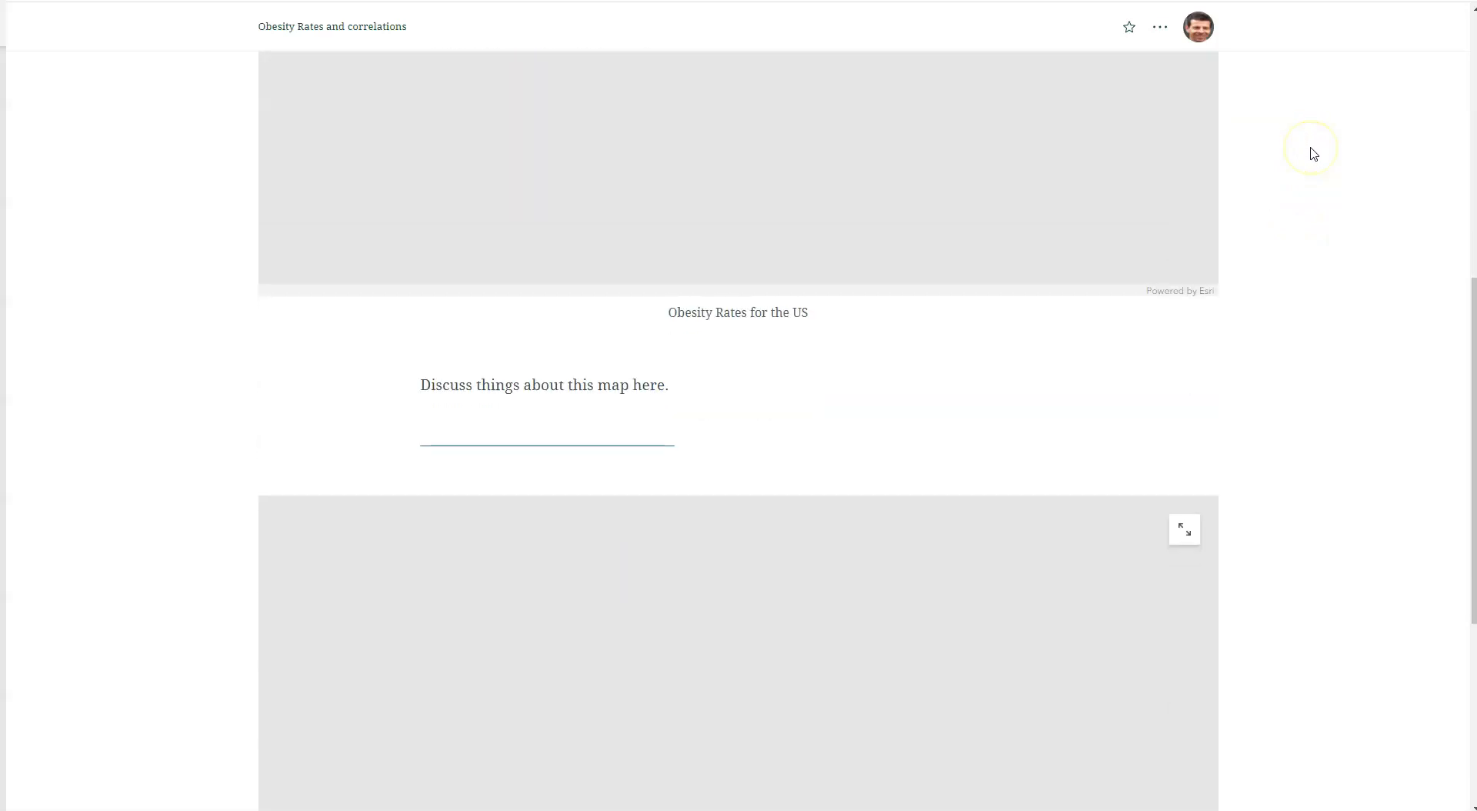
scroll(1314, 153, "up", 11)
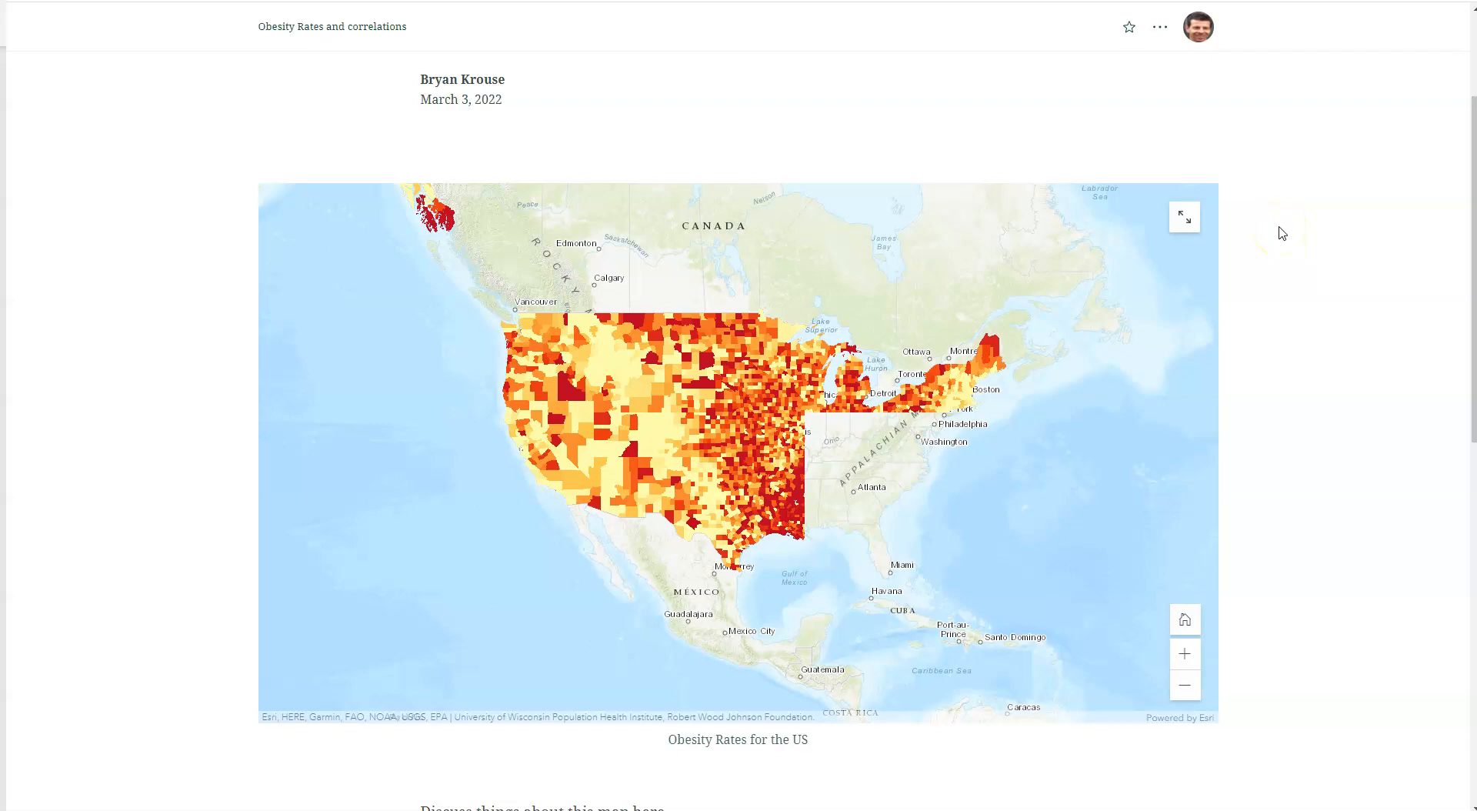
Review the published story down to its last separator and back up to the title, and reopen the story for editing.
scroll(1282, 233, "down", 10)
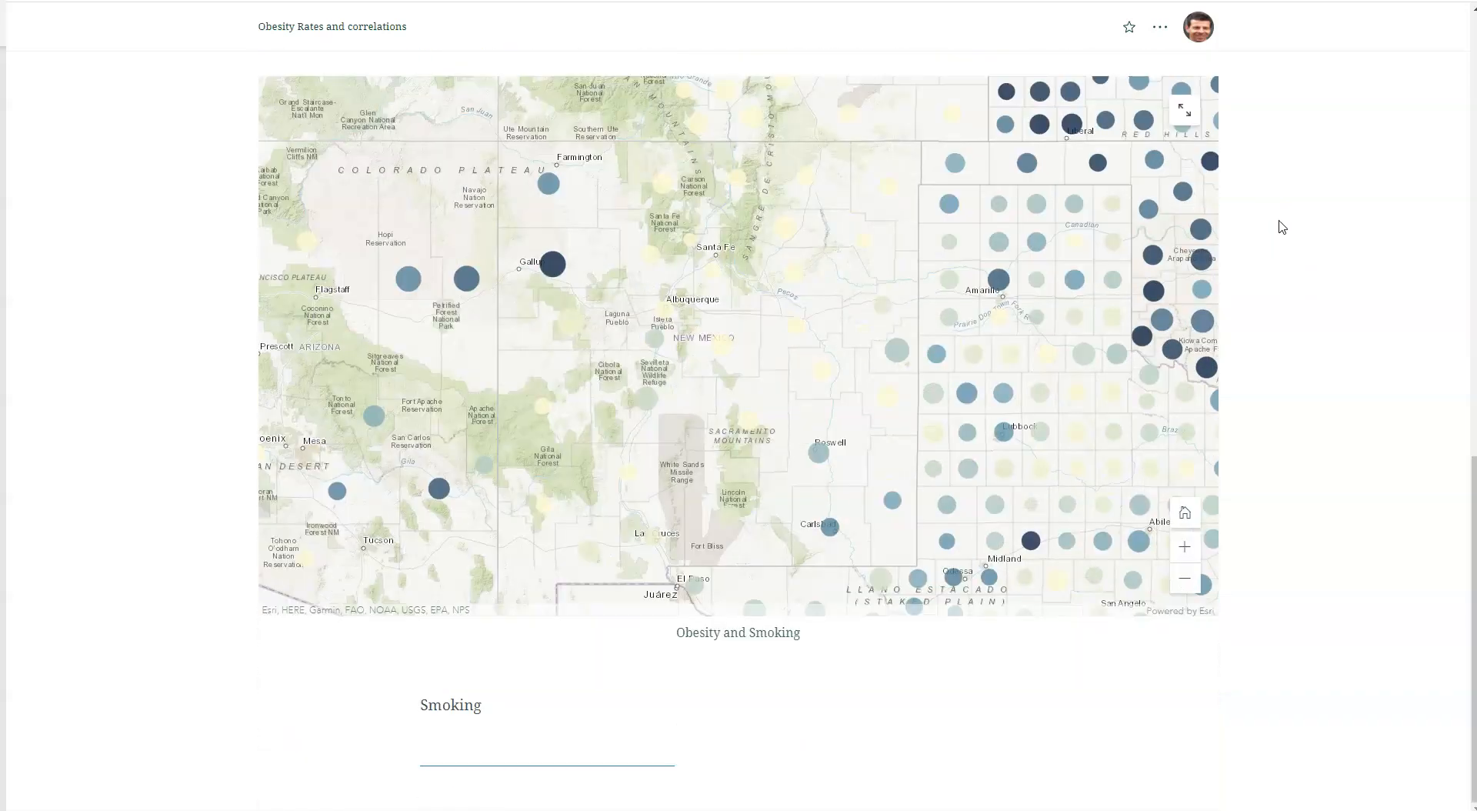
scroll(1282, 226, "up", 15)
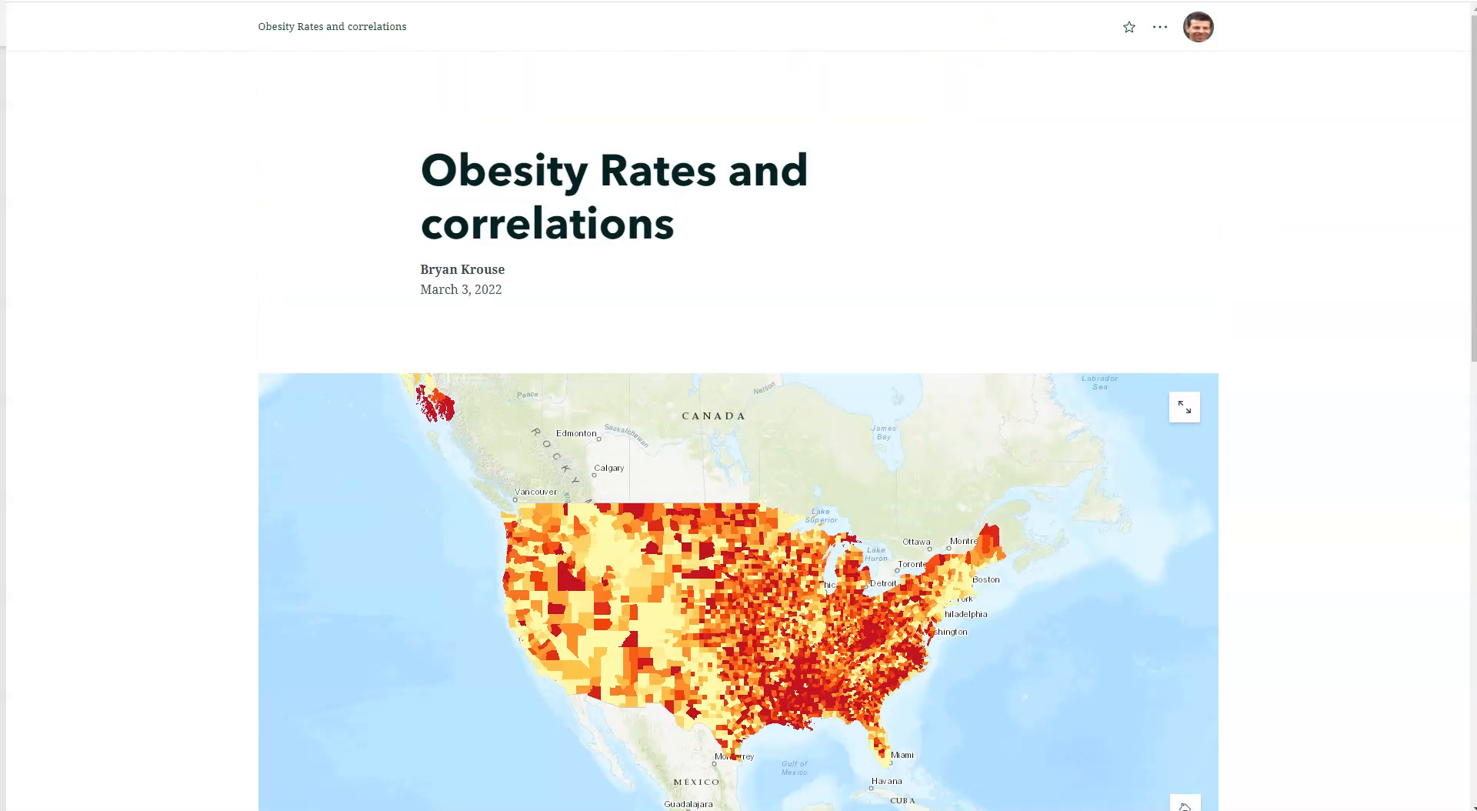
left_click(1161, 28)
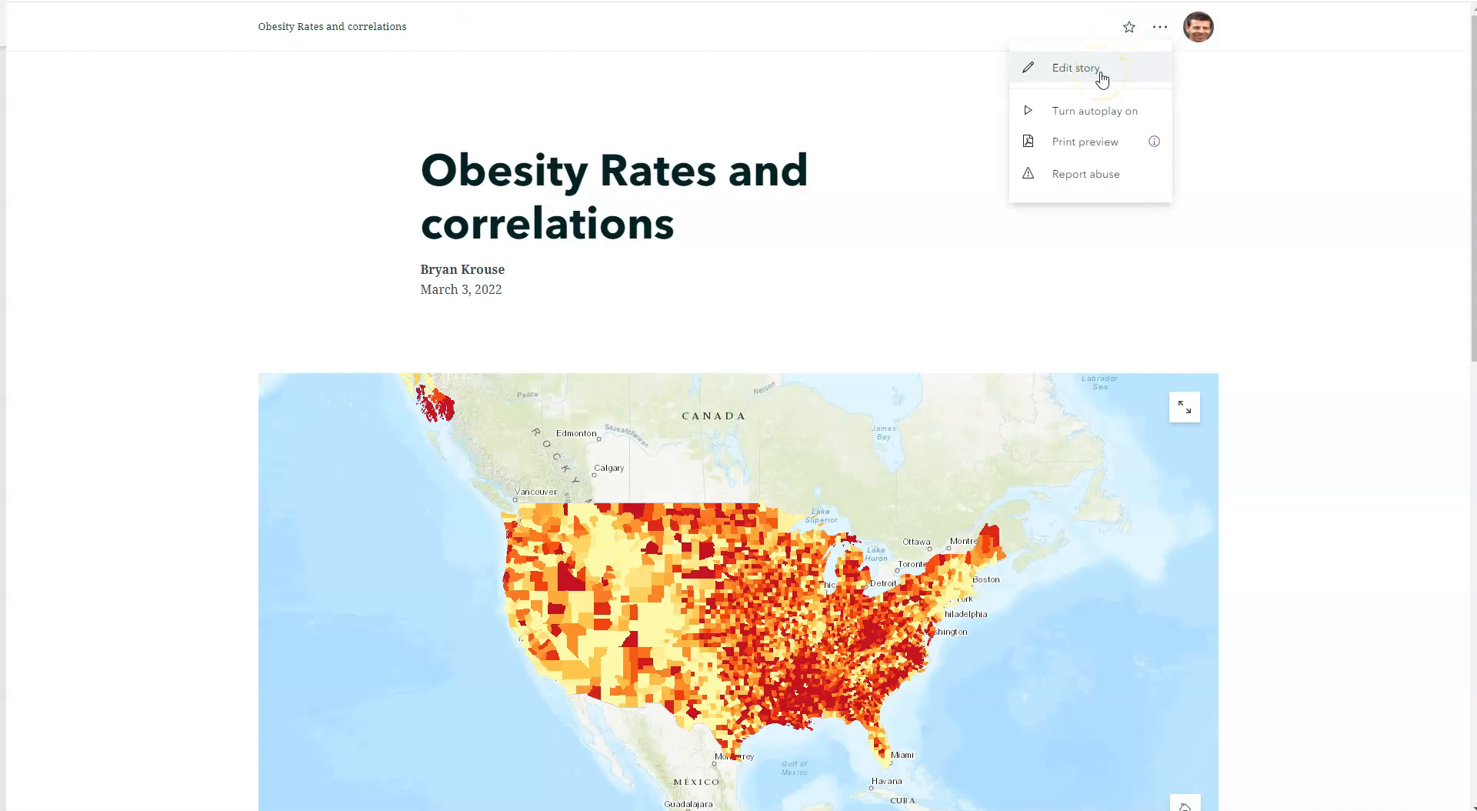
left_click(1075, 68)
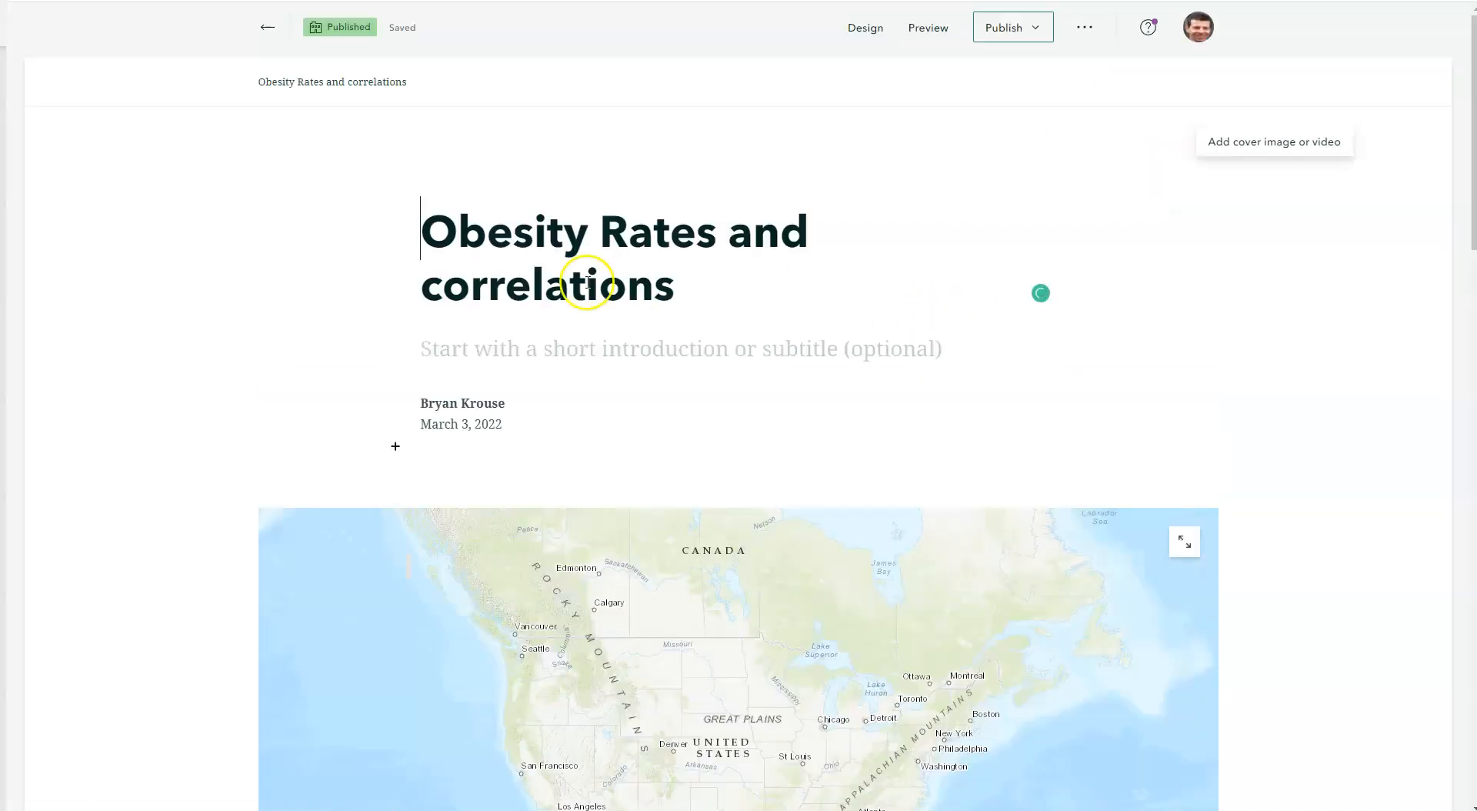
Check the story's publish options for sharing level and group sharing, and close them without republishing.
left_click(1032, 38)
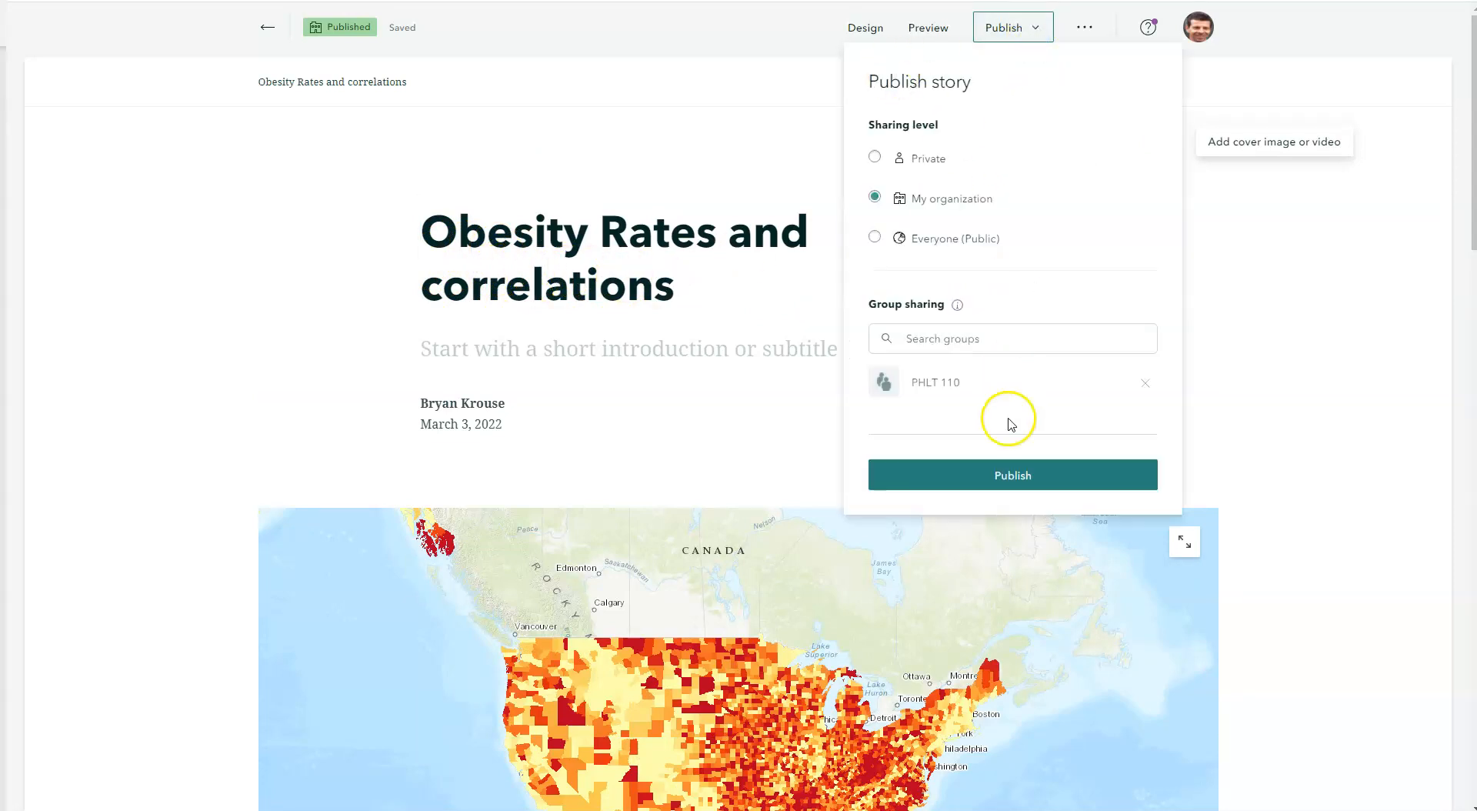
left_click(1291, 417)
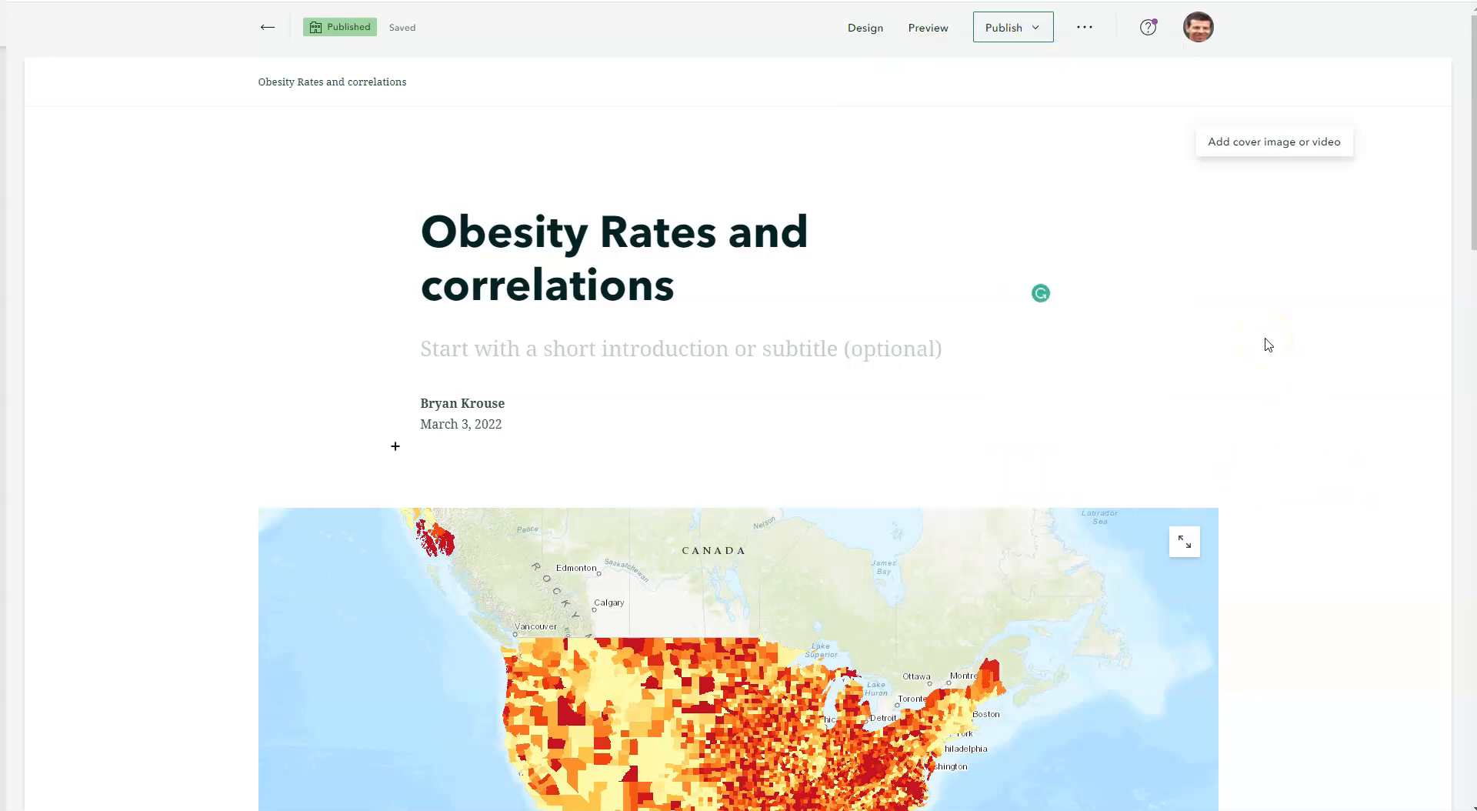